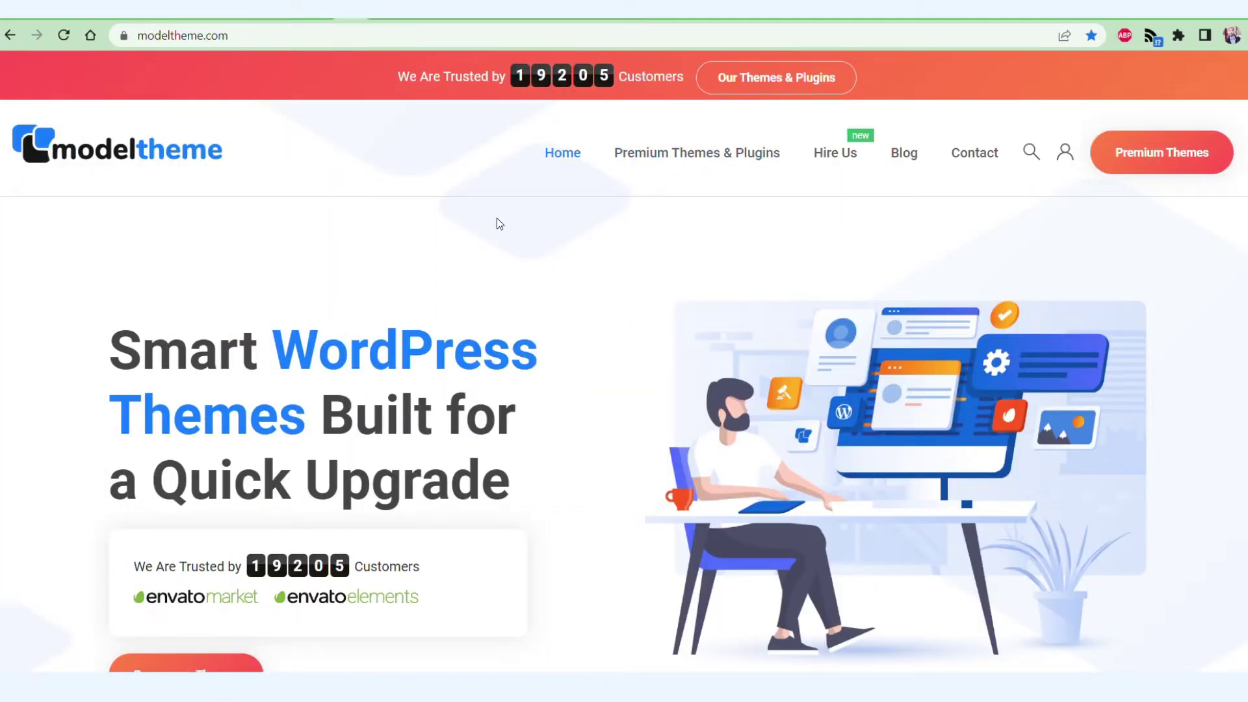
scroll(497, 217, down, 3)
scroll(496, 218, down, 2)
scroll(279, 372, down, 2)
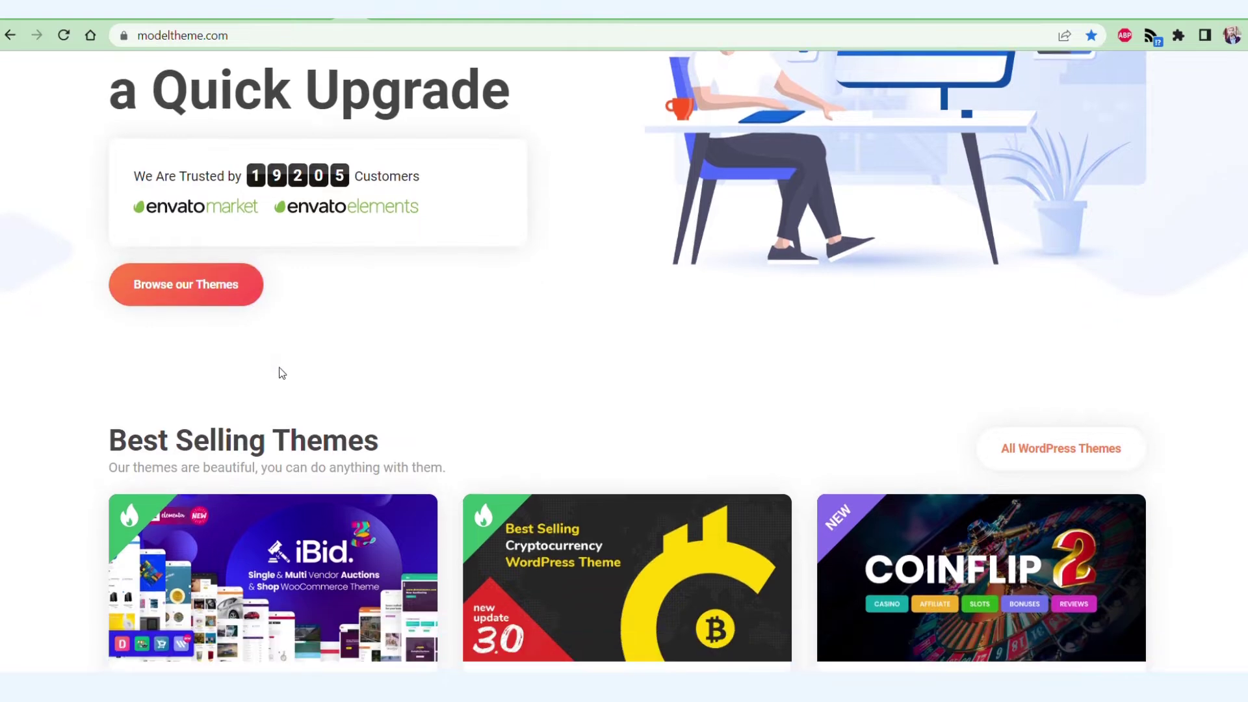
scroll(279, 373, down, 3)
scroll(279, 373, down, 3)
scroll(279, 373, down, 2)
scroll(283, 374, down, 2)
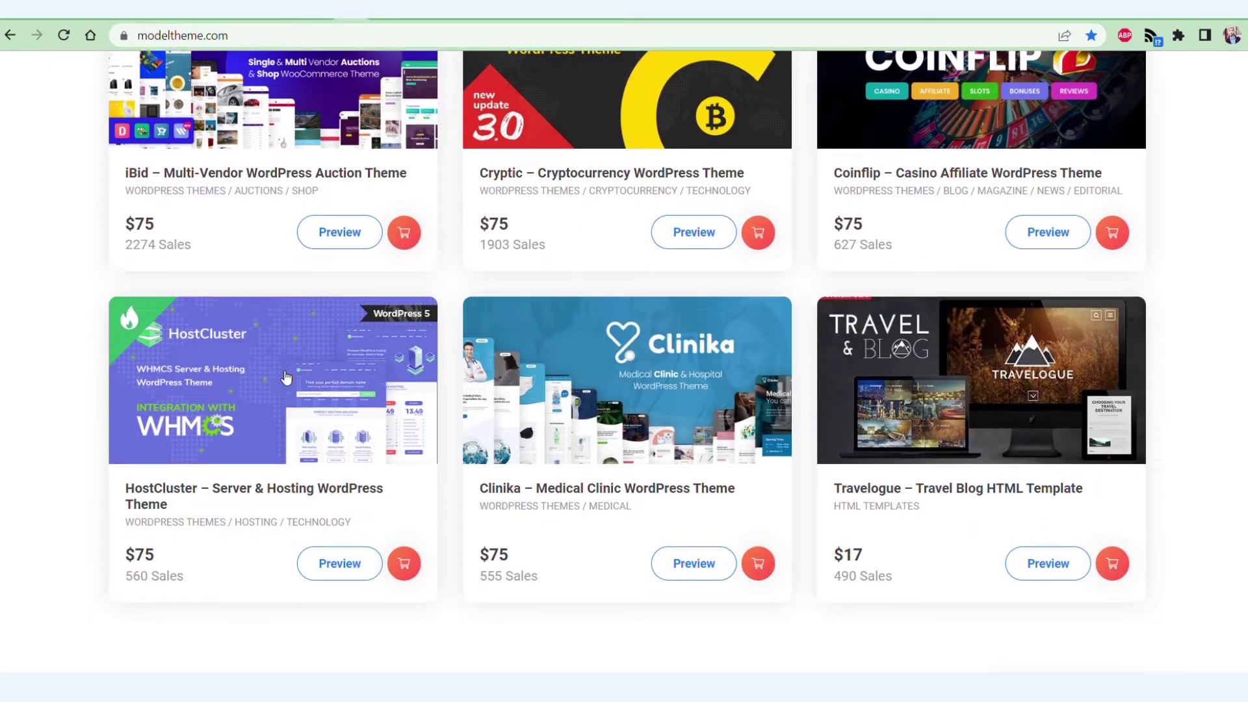
scroll(286, 376, down, 1)
scroll(282, 375, down, 3)
scroll(281, 375, down, 2)
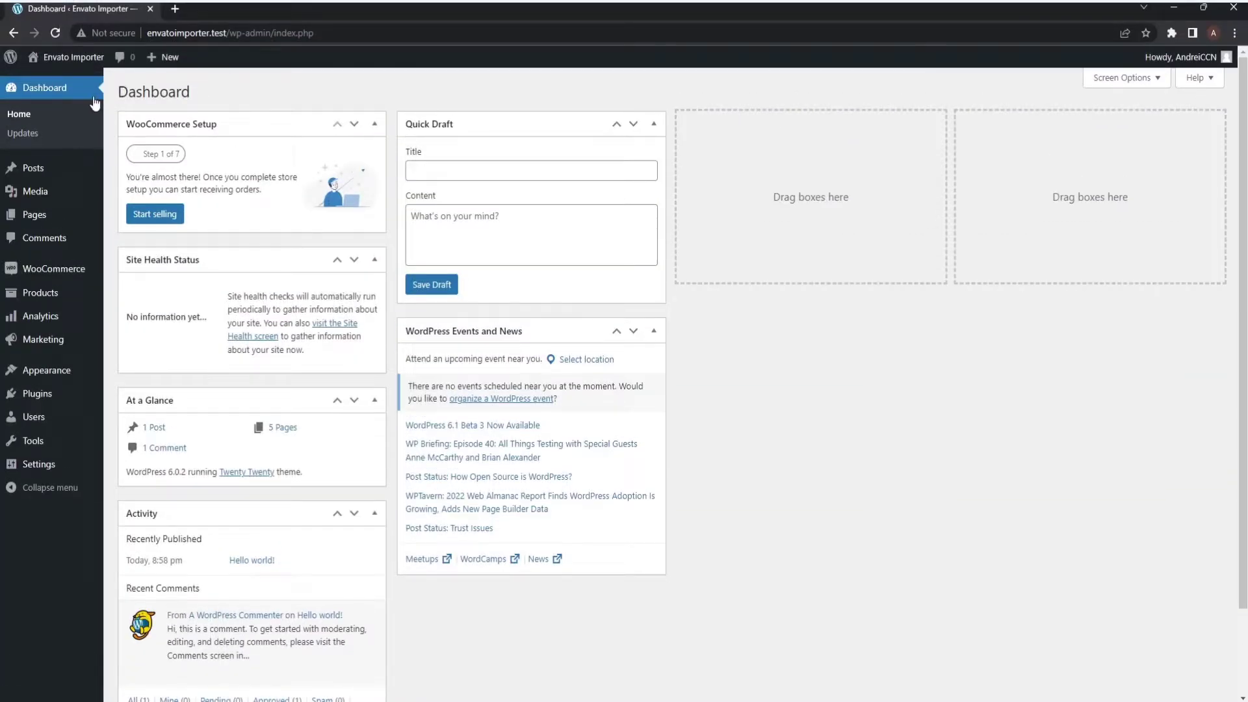
mouse_move(39, 393)
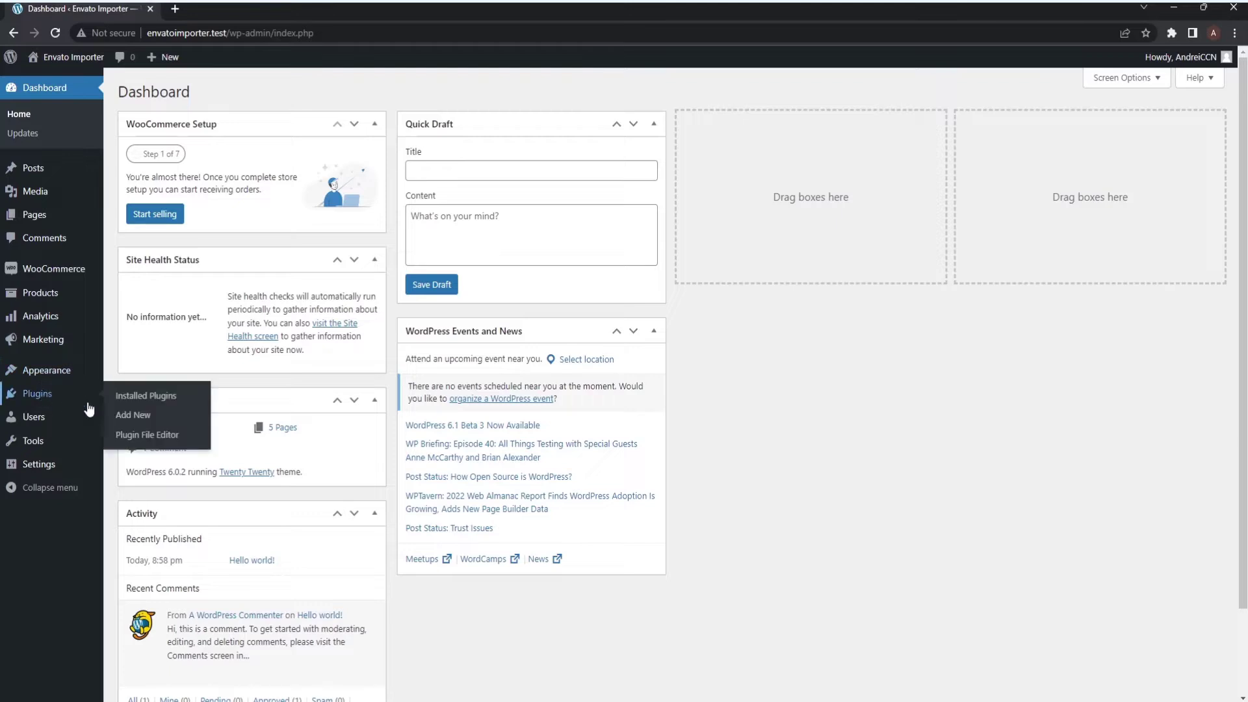
Upload envato-importer.zip from Plugins > Add New > Upload Plugin and install it.
click(125, 416)
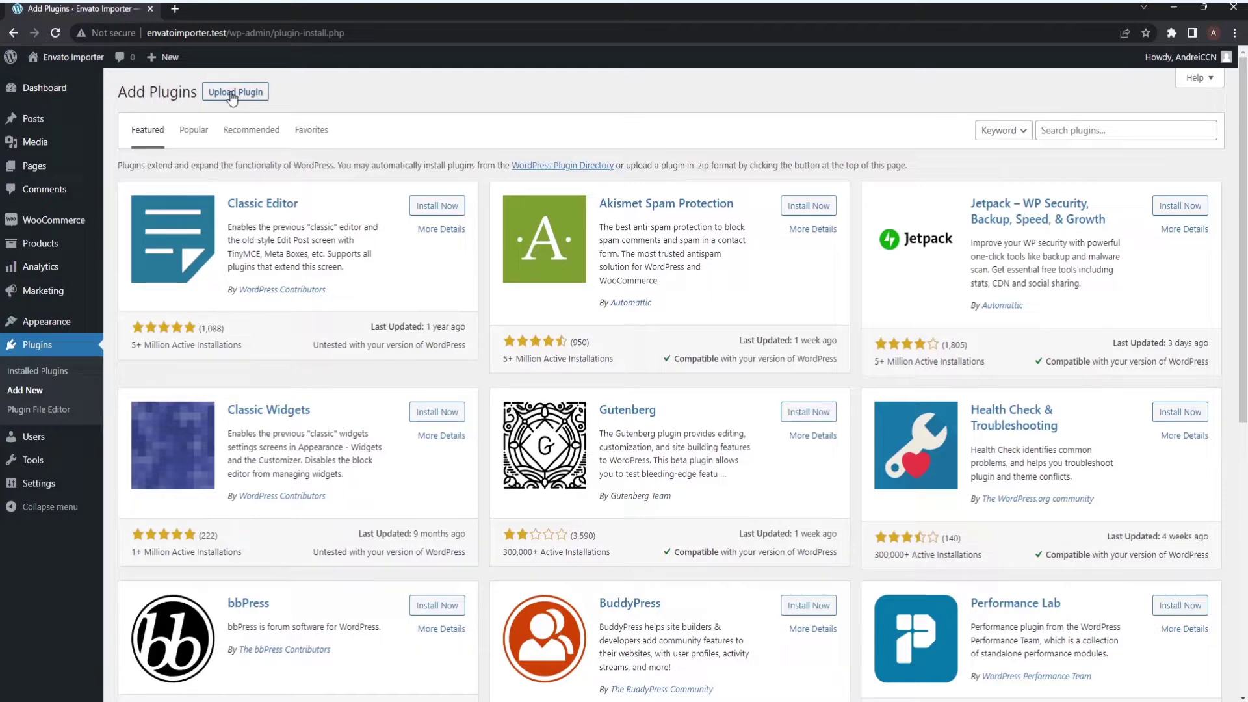
click(234, 93)
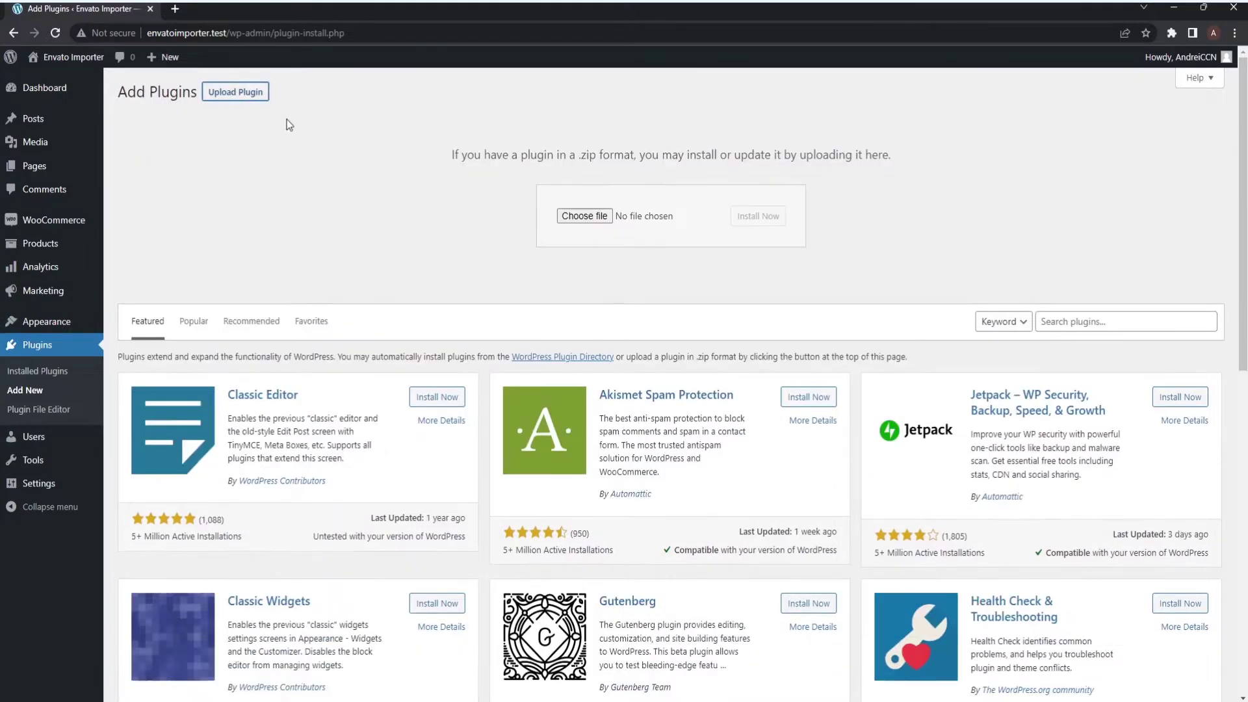
click(583, 215)
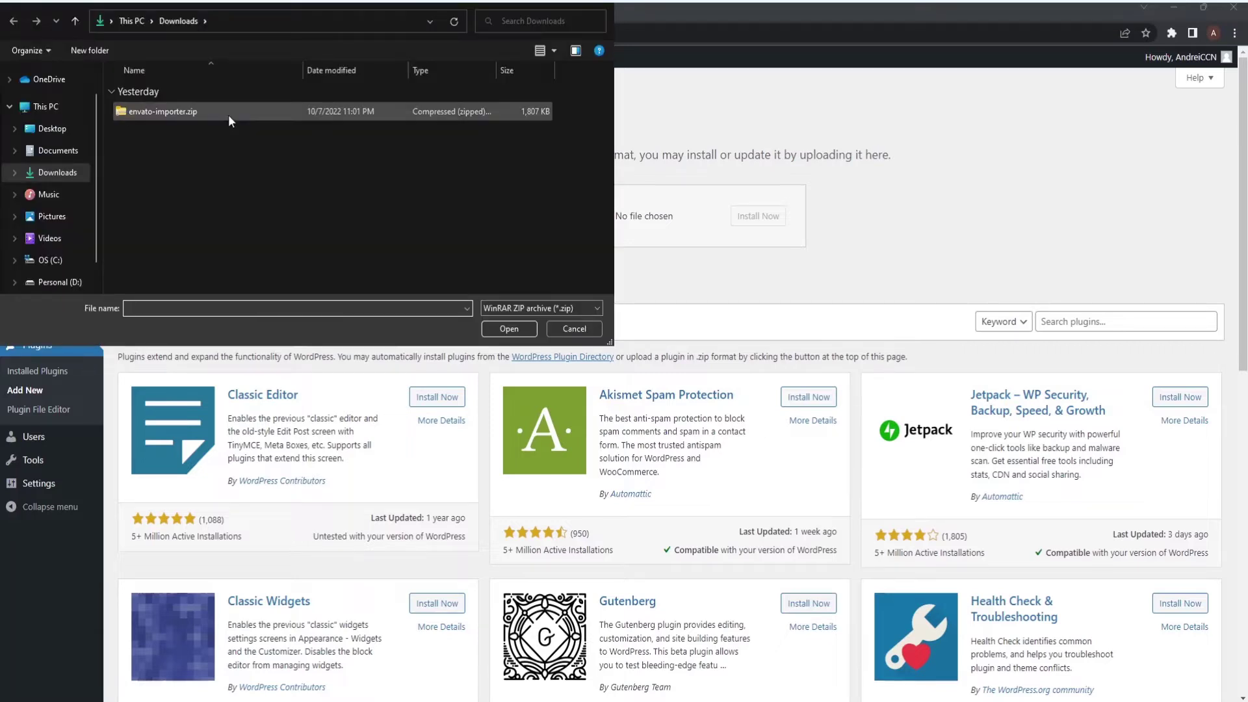
click(229, 114)
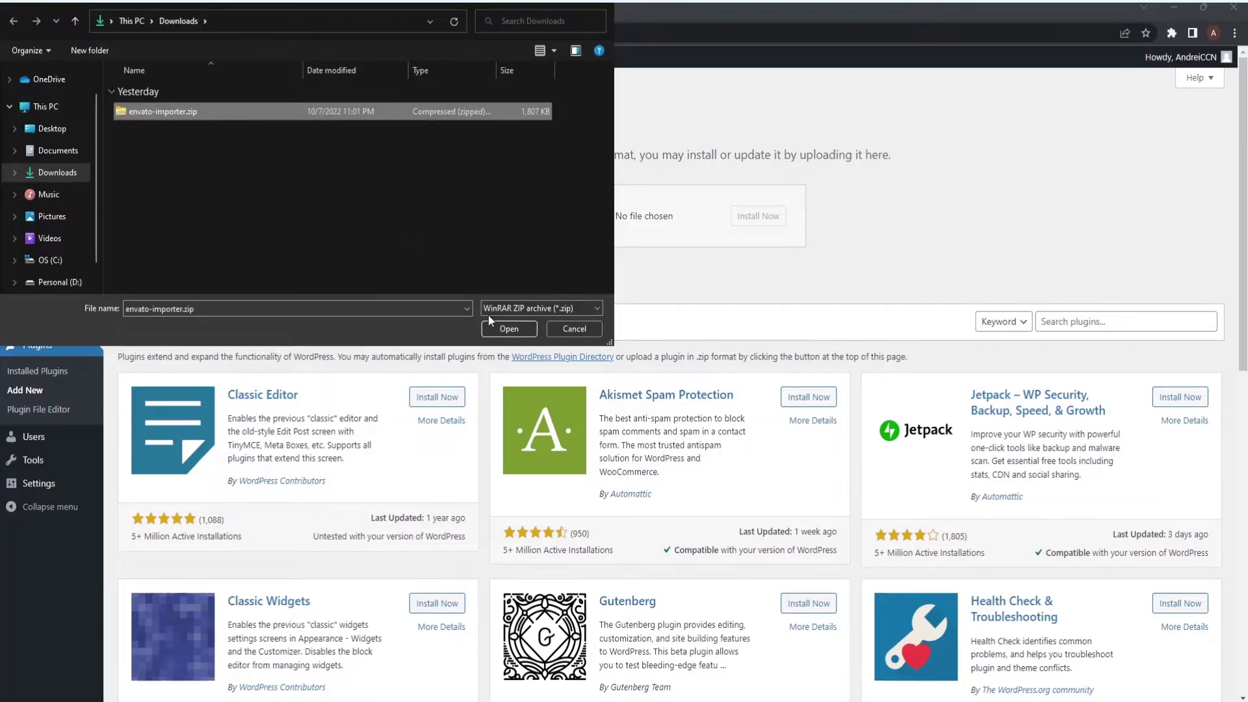
click(507, 329)
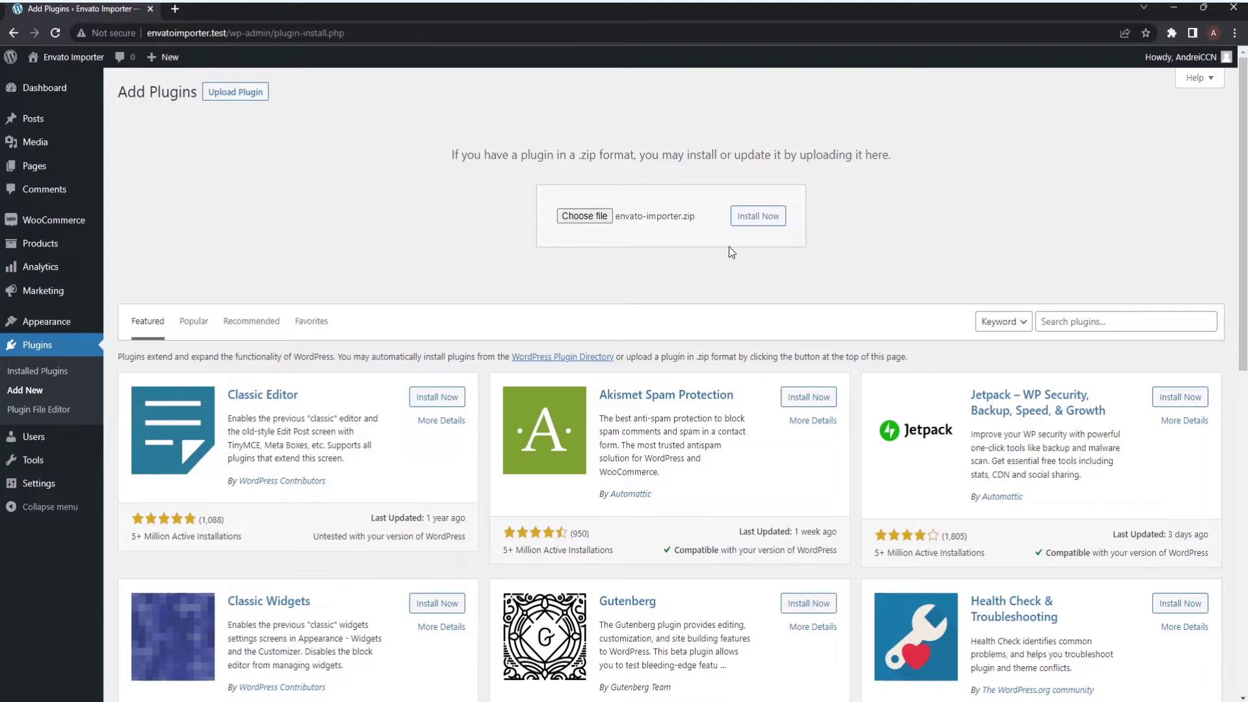
click(758, 215)
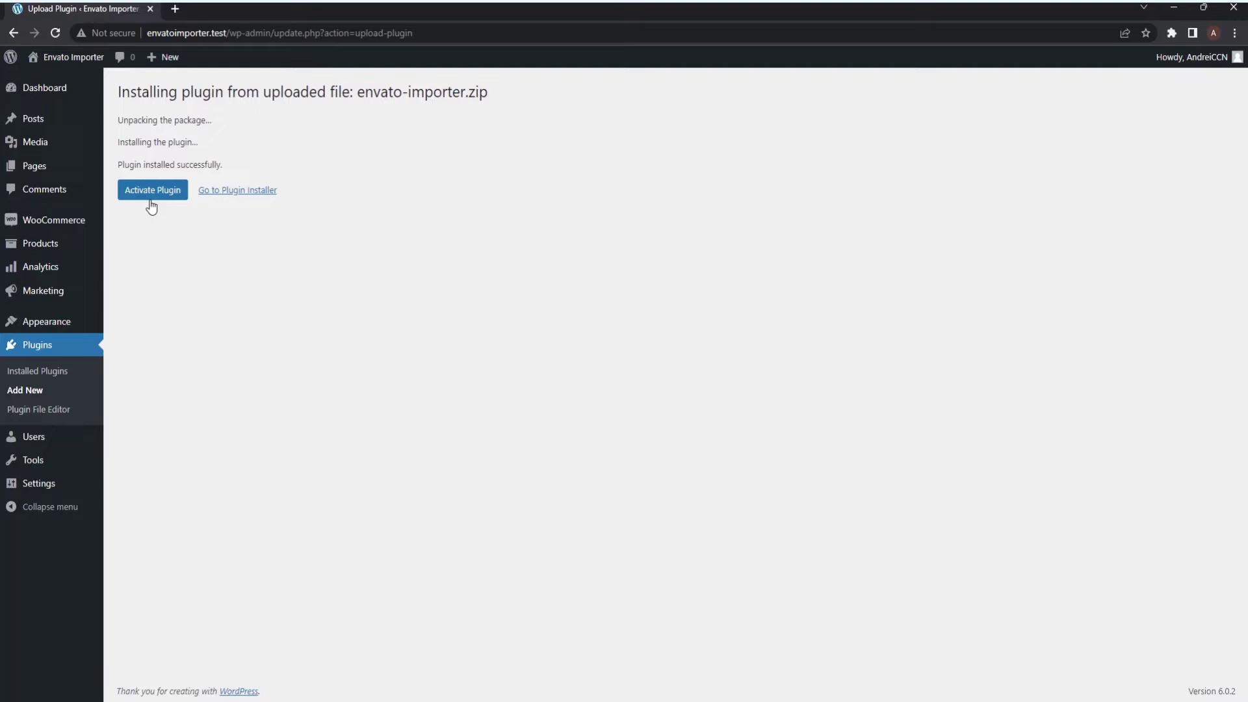
Activate ModelLab Envato Affiliates Importer and go to MT Plugins > Envato Importer.
click(152, 191)
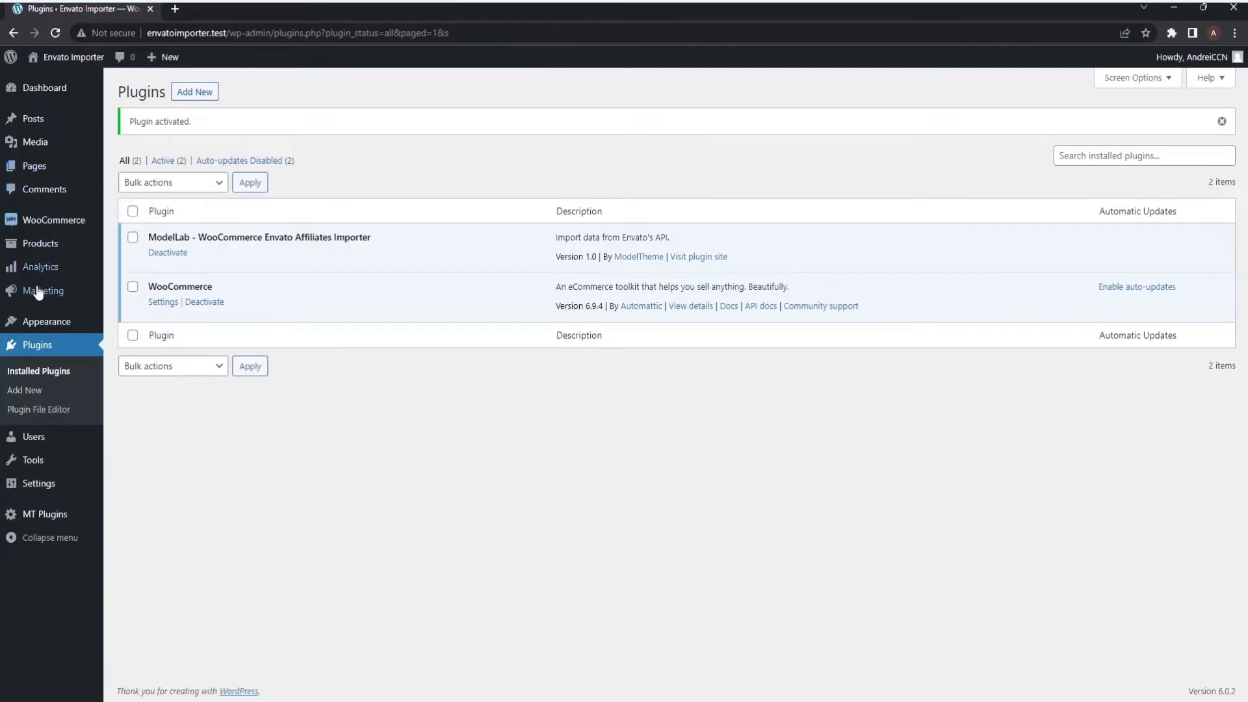
mouse_move(44, 513)
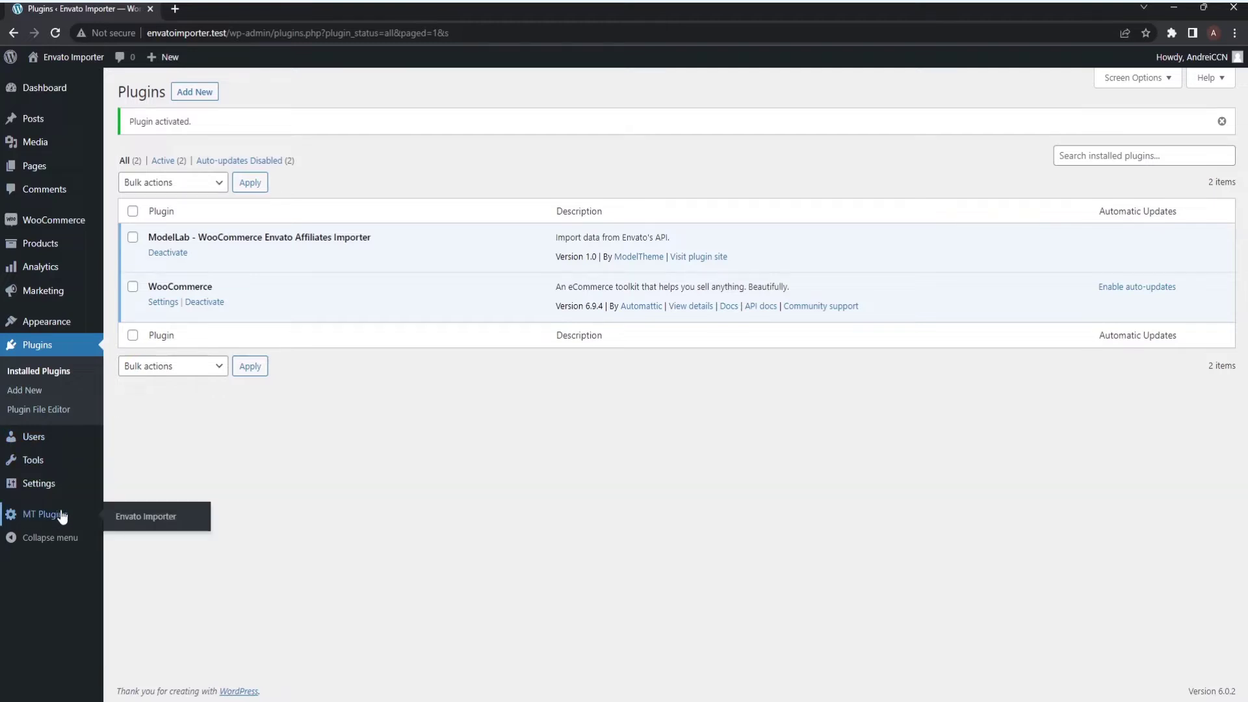
click(151, 519)
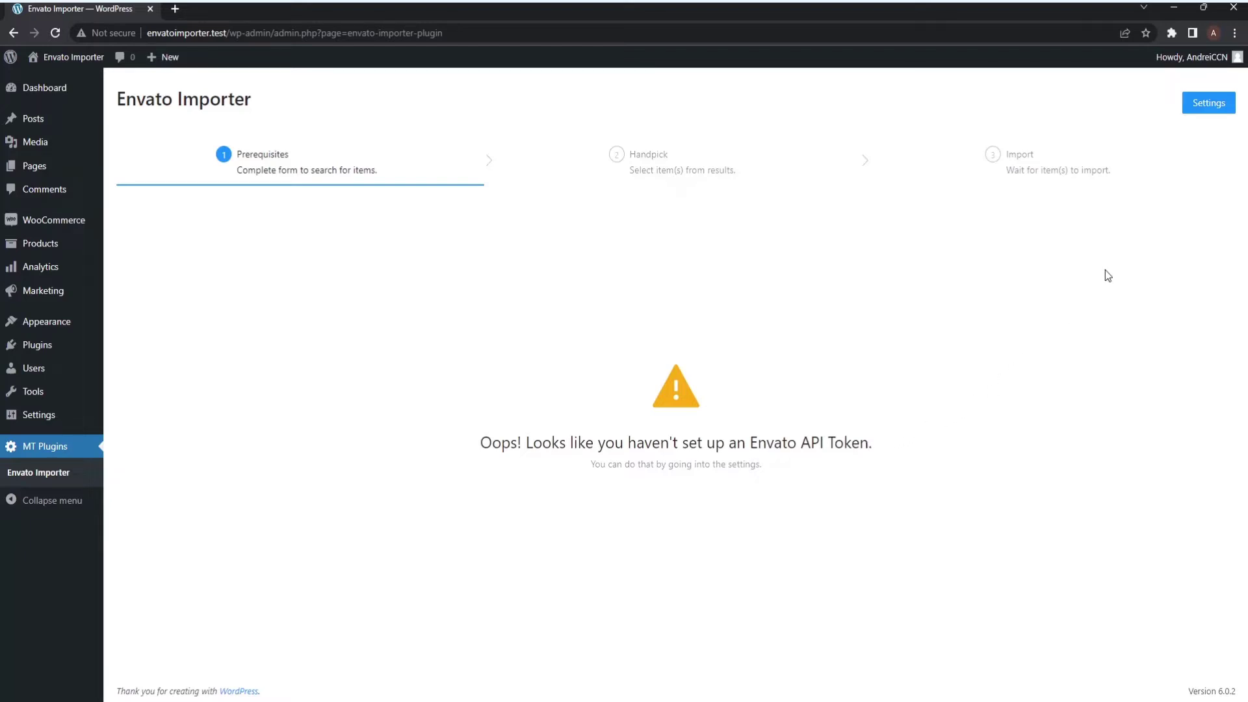
Open the importer's Application Settings and follow the build.envato.com token link.
click(1216, 107)
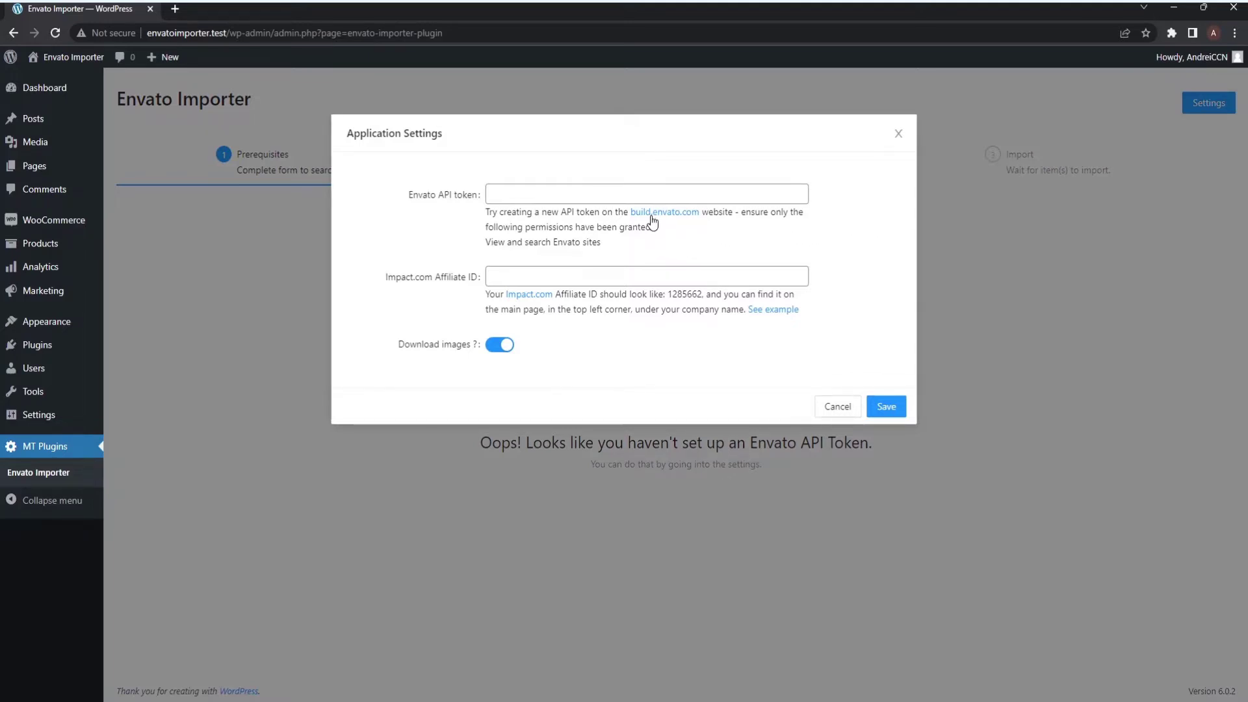
click(657, 216)
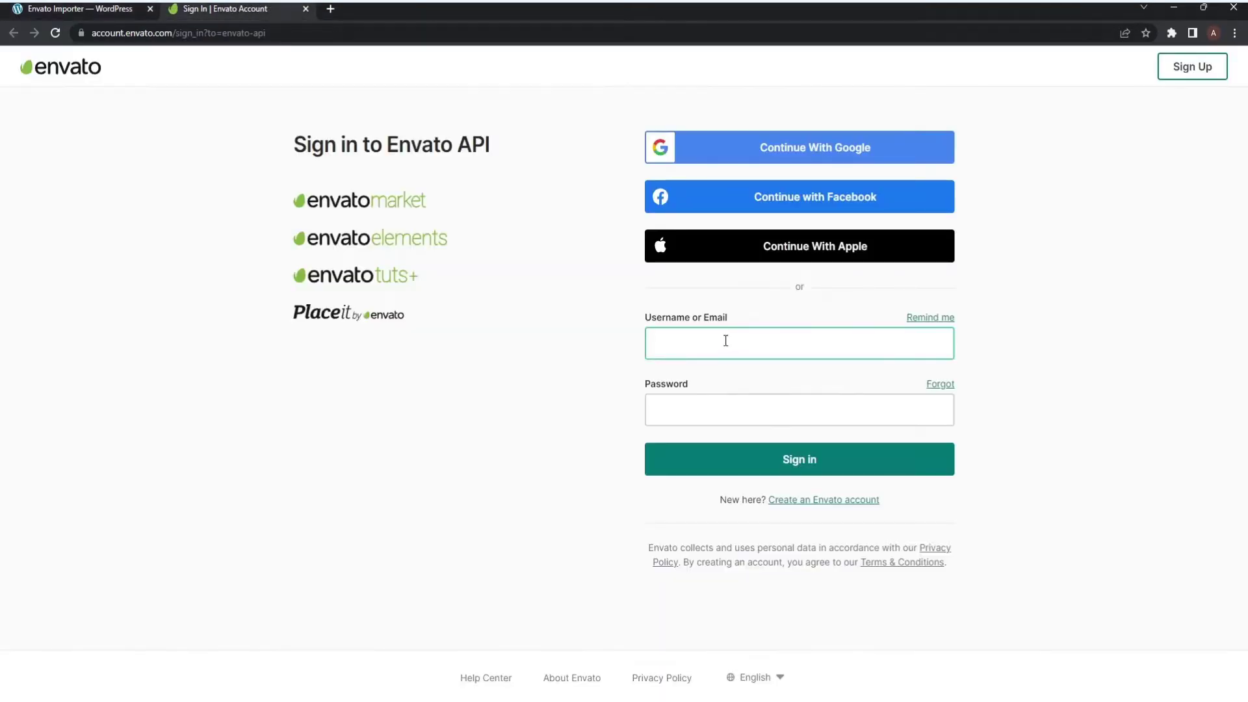
Sign in to Envato with the saved username and password, passing the reCAPTCHA.
click(732, 380)
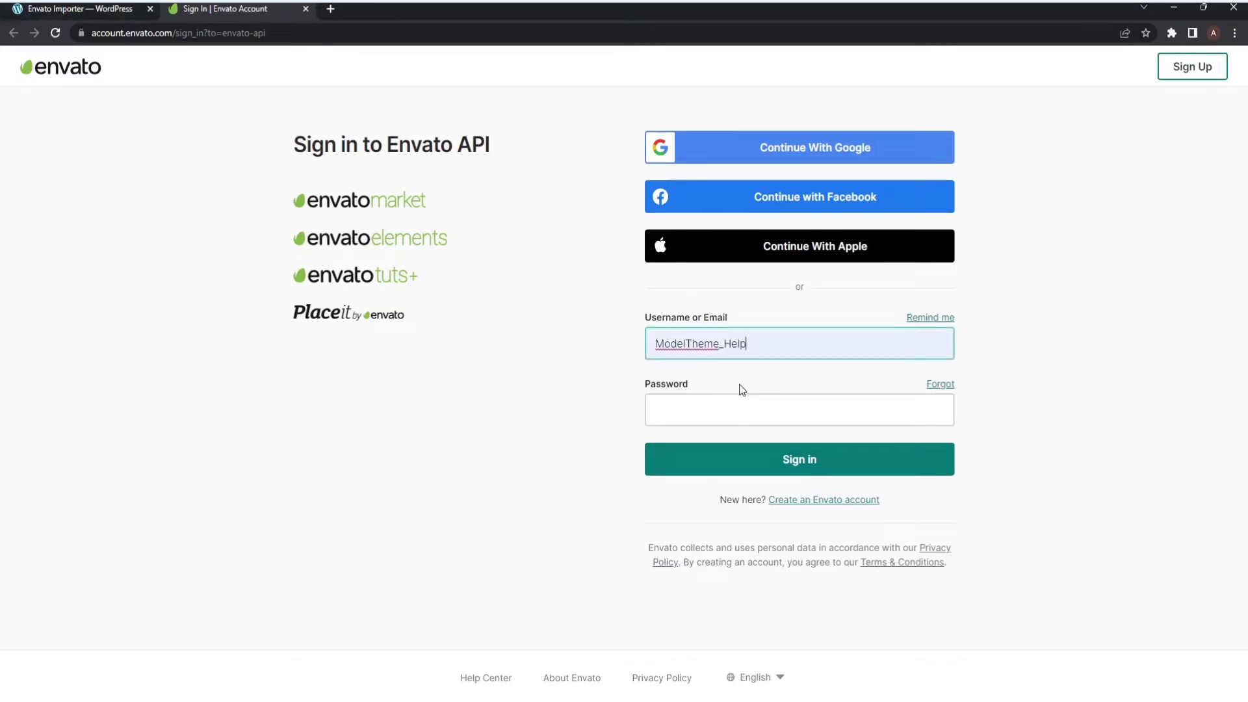
click(729, 410)
click(680, 459)
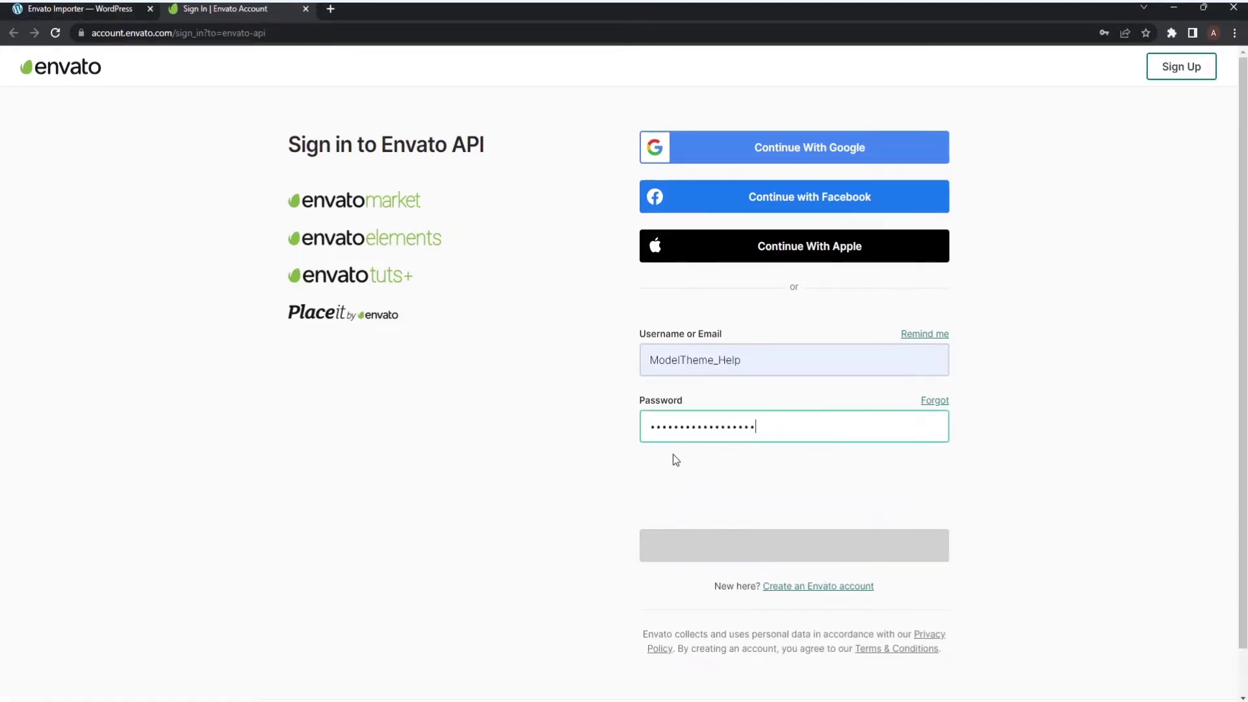
click(666, 485)
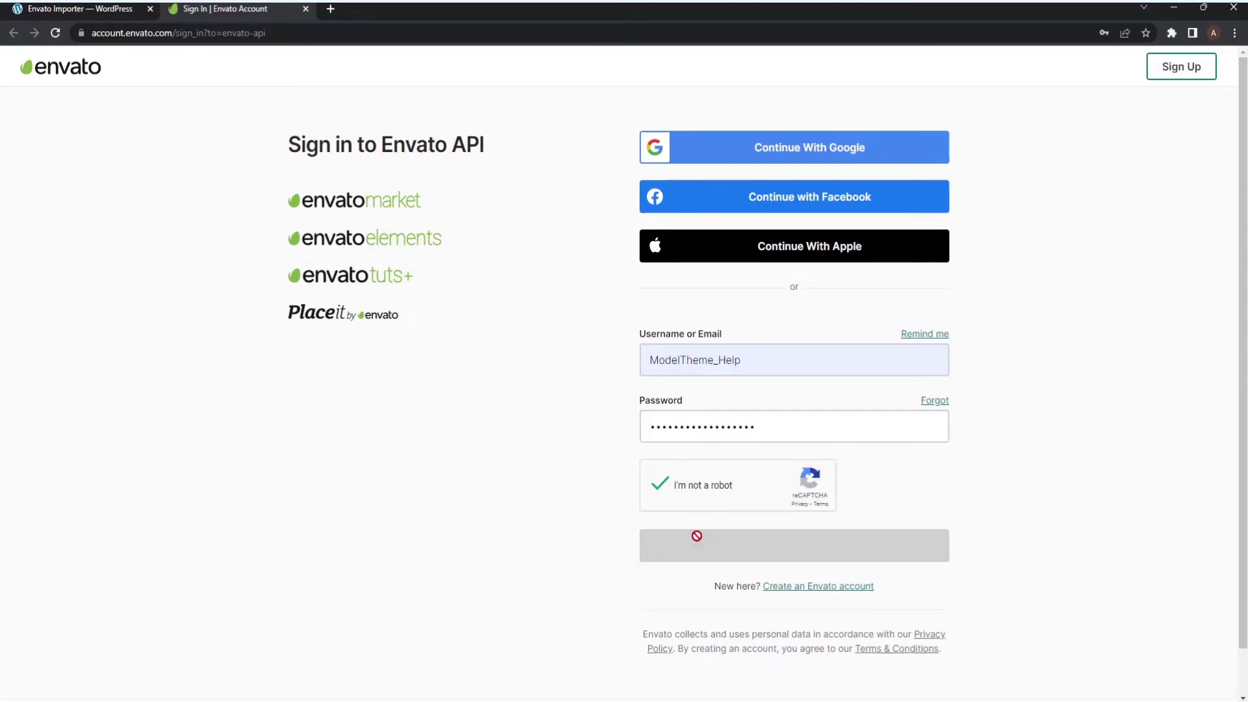
click(794, 565)
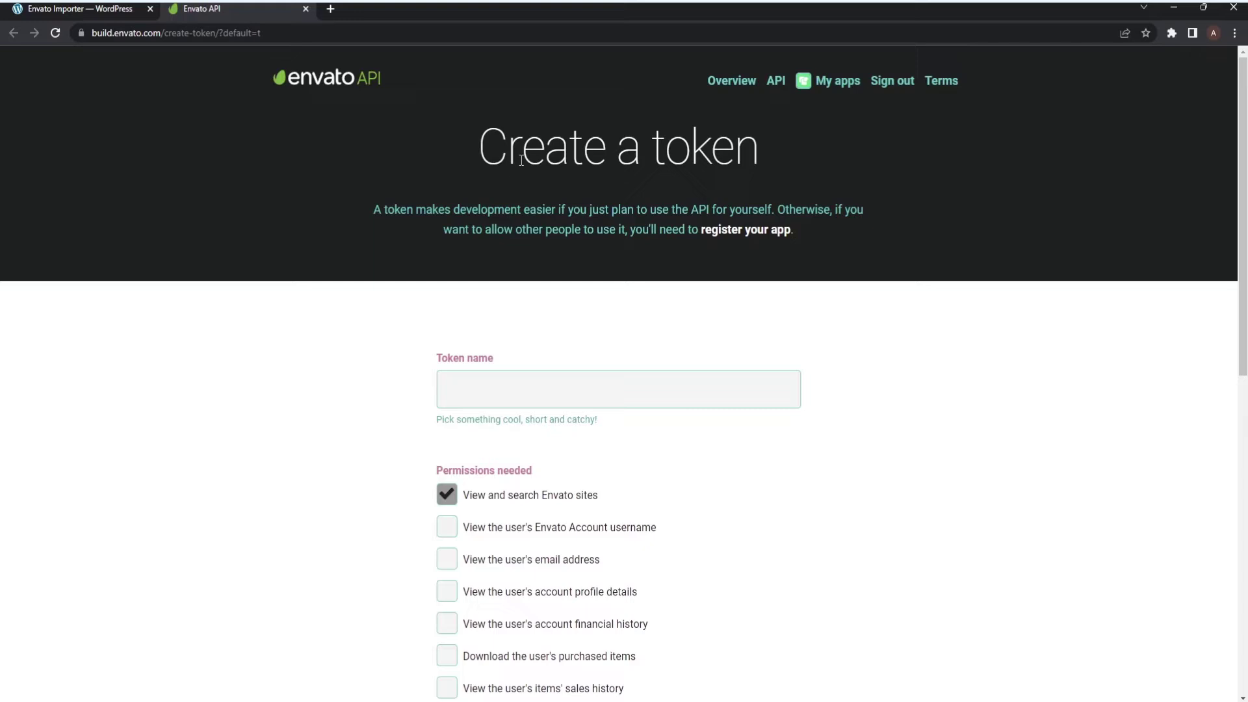
scroll(522, 159, down, 2)
Name the token 'WooCommerce Envato Affiliates Importer', accept the terms and create it.
click(526, 255)
text(W)
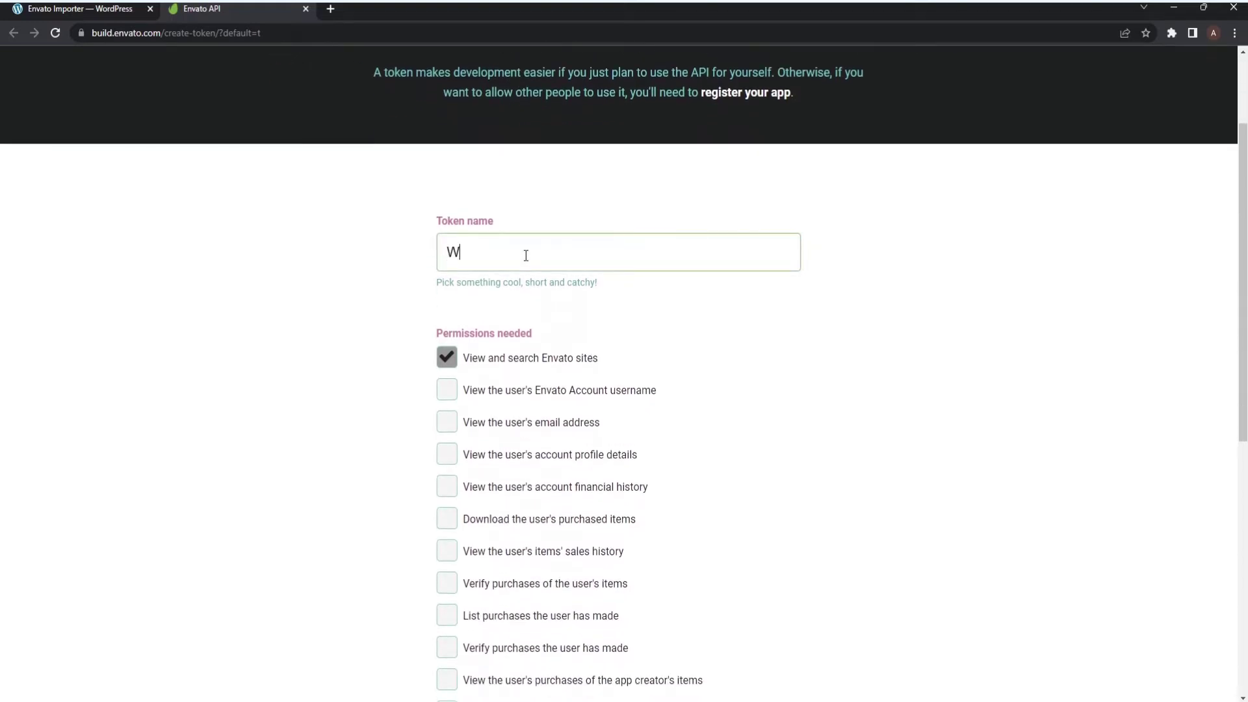
text(ooCommerce )
text(Envato A)
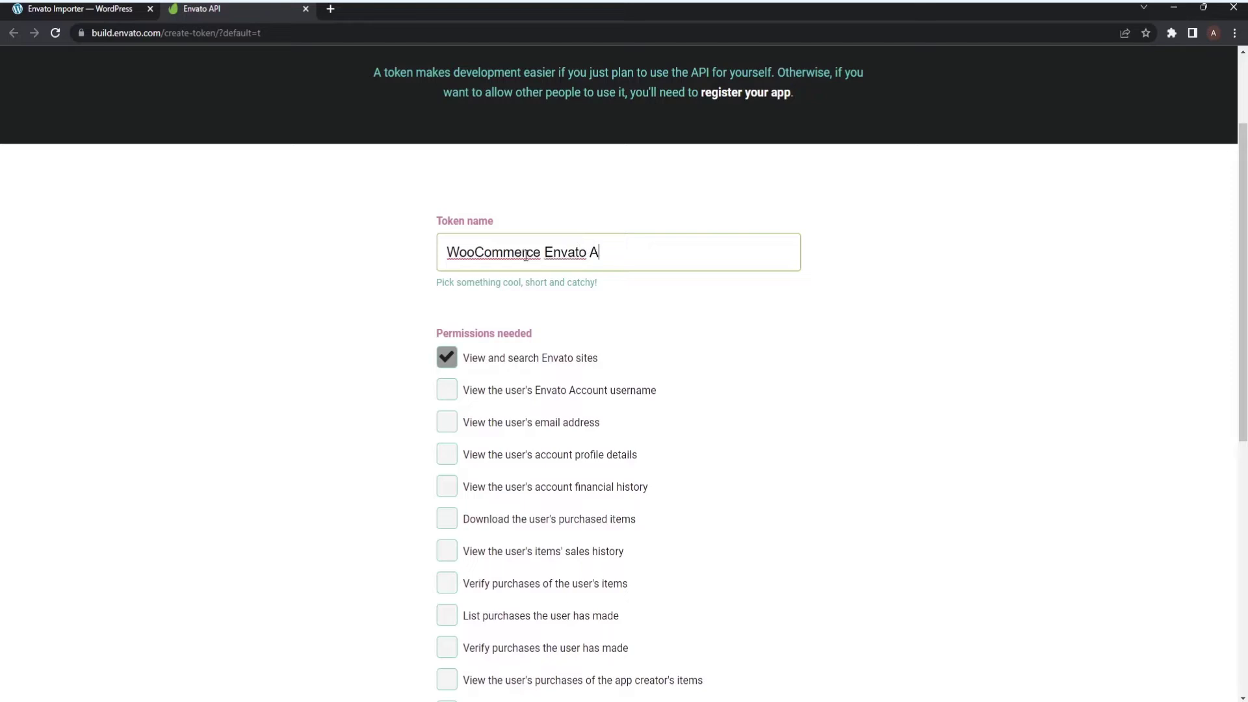
text(ffiliates Im)
text(porter)
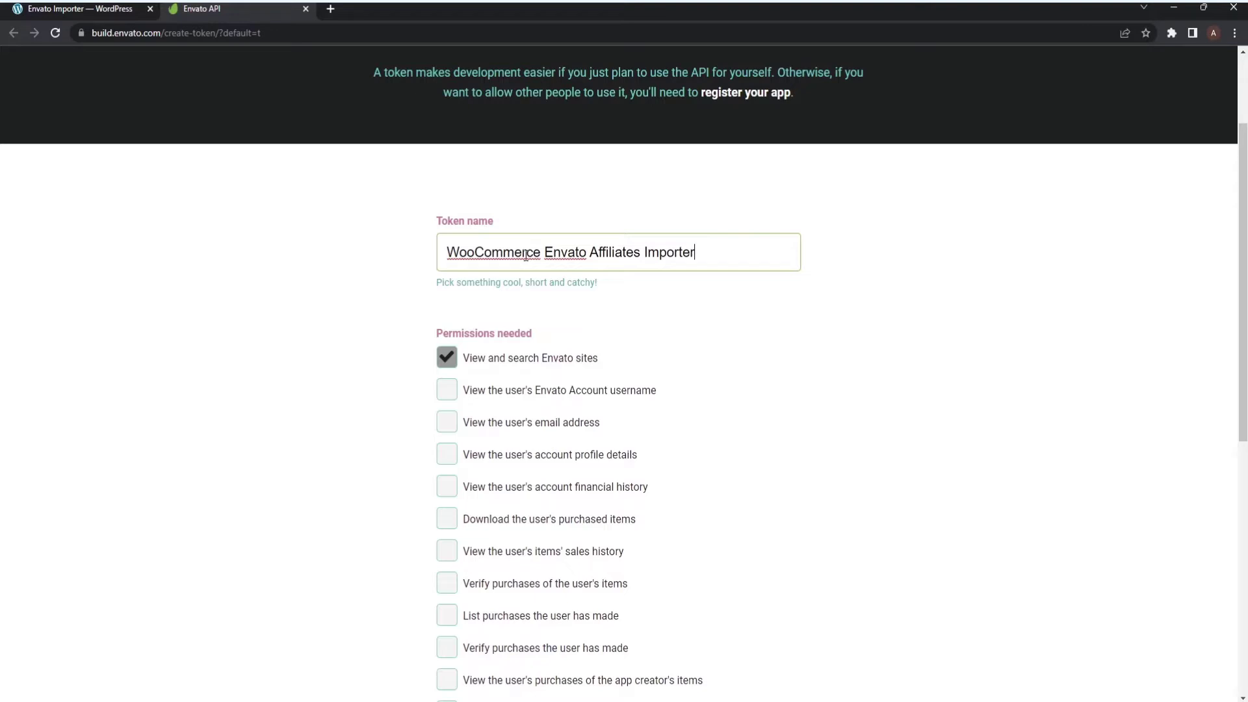
scroll(334, 366, down, 2)
scroll(359, 319, down, 1)
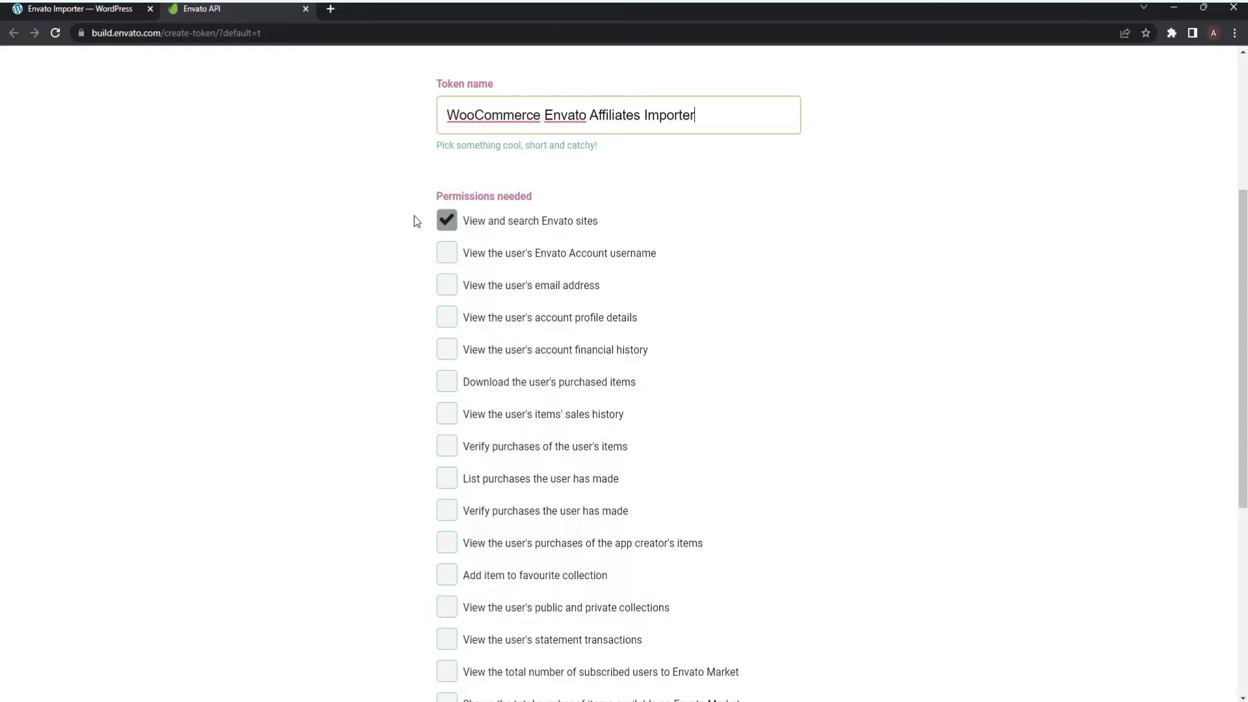
scroll(419, 217, down, 1)
scroll(407, 217, down, 4)
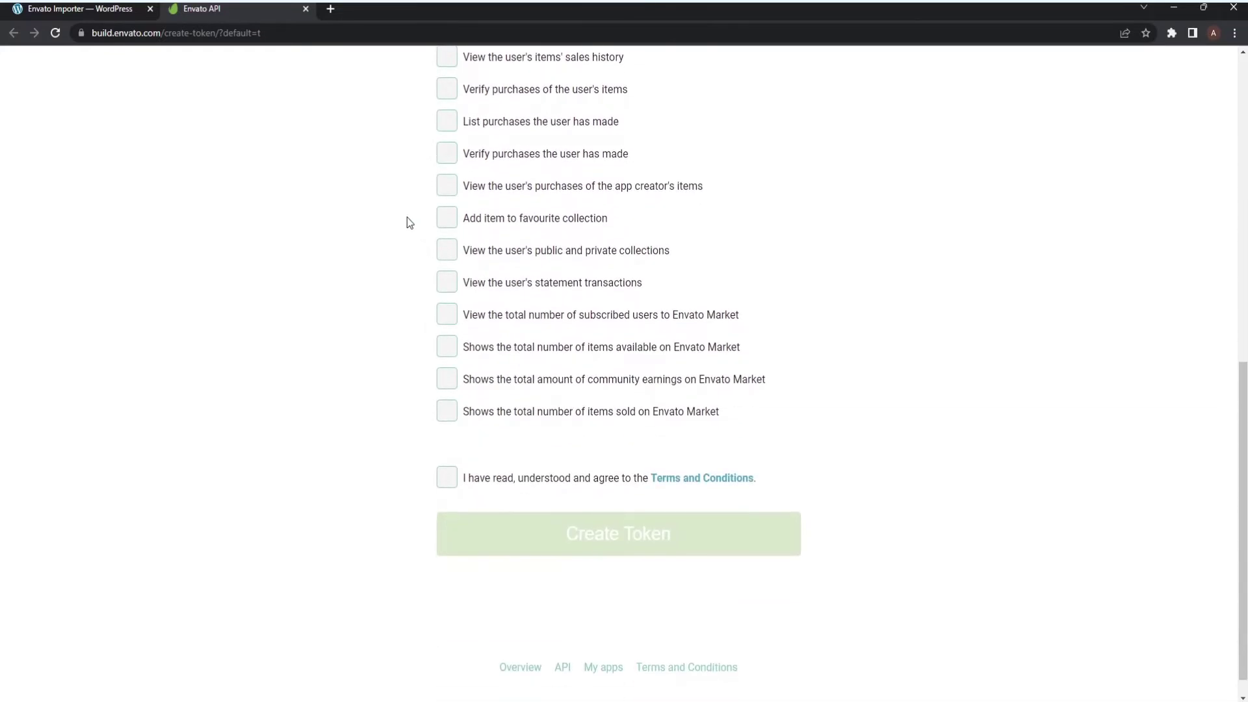
scroll(407, 218, down, 1)
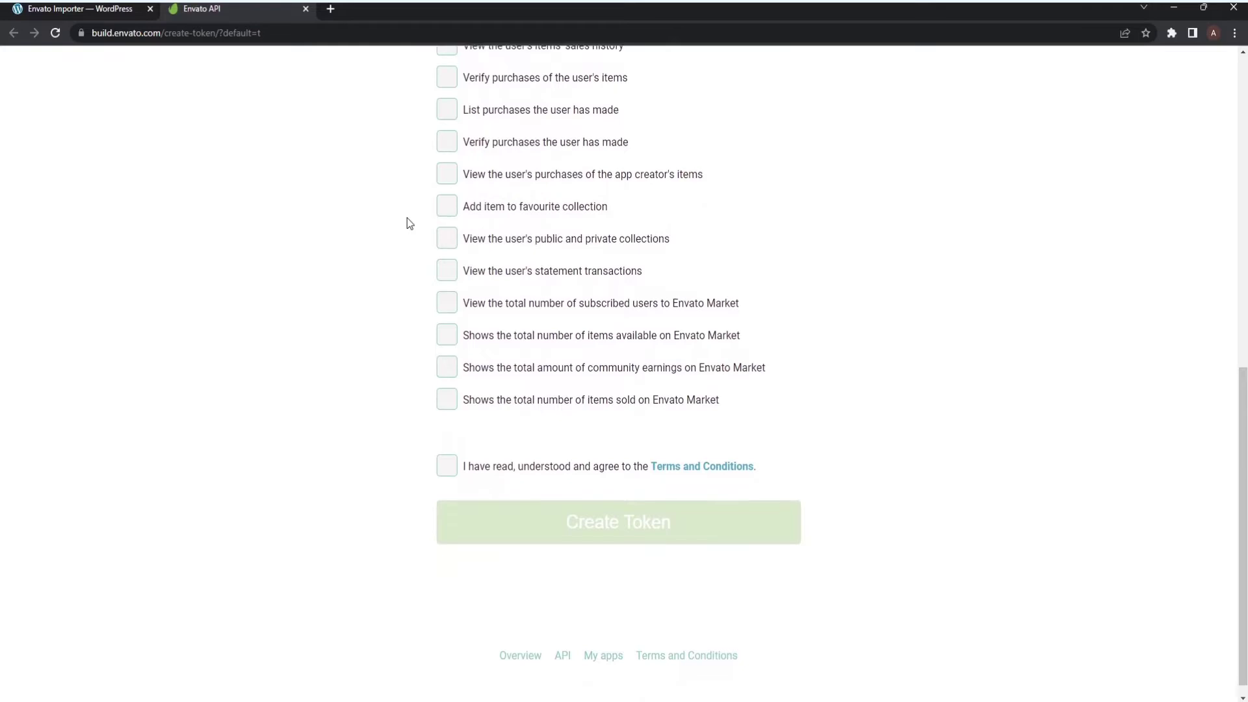
scroll(407, 222, down, 1)
click(446, 451)
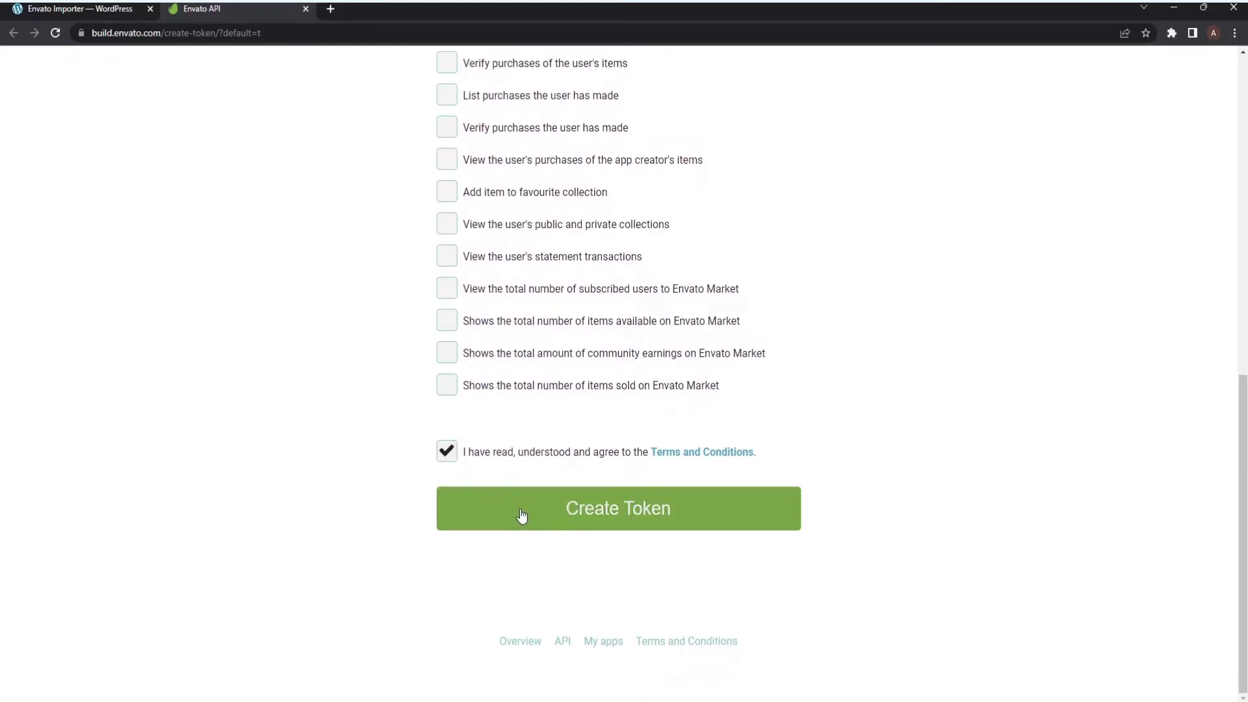
click(521, 515)
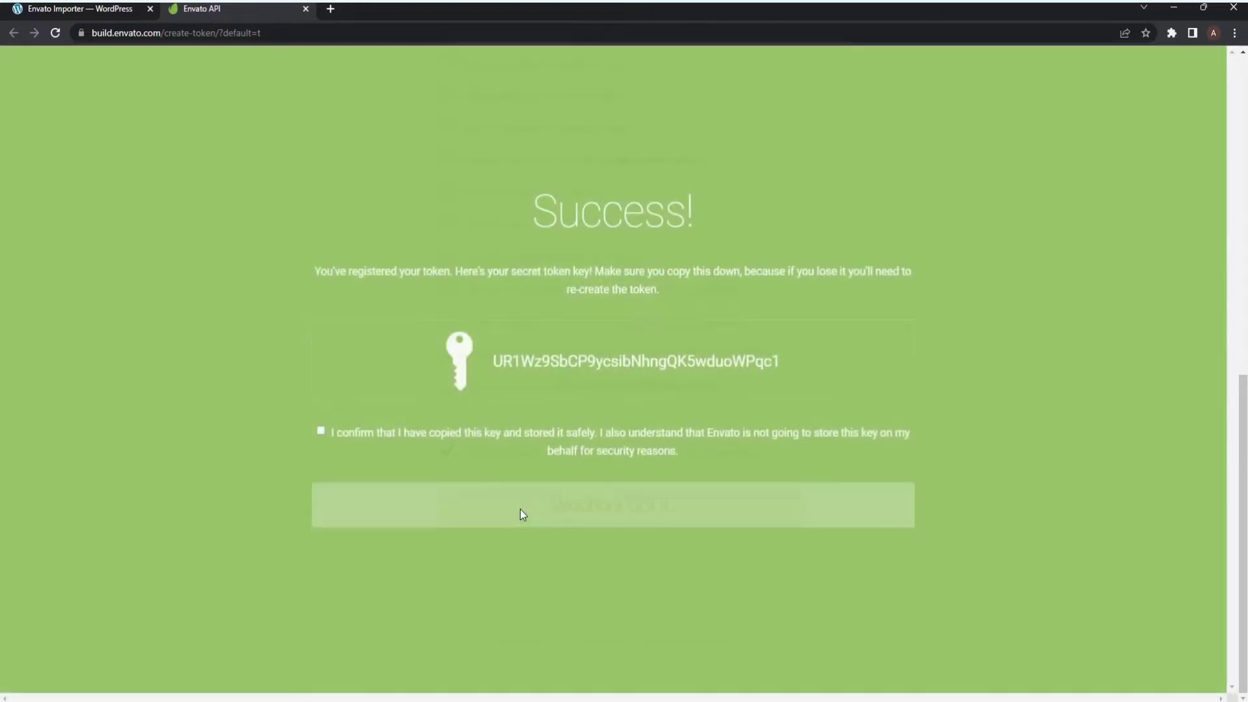
Copy the secret token key, confirm it is stored and dismiss the success notice.
triple_click(551, 362)
key(ctrl+c)
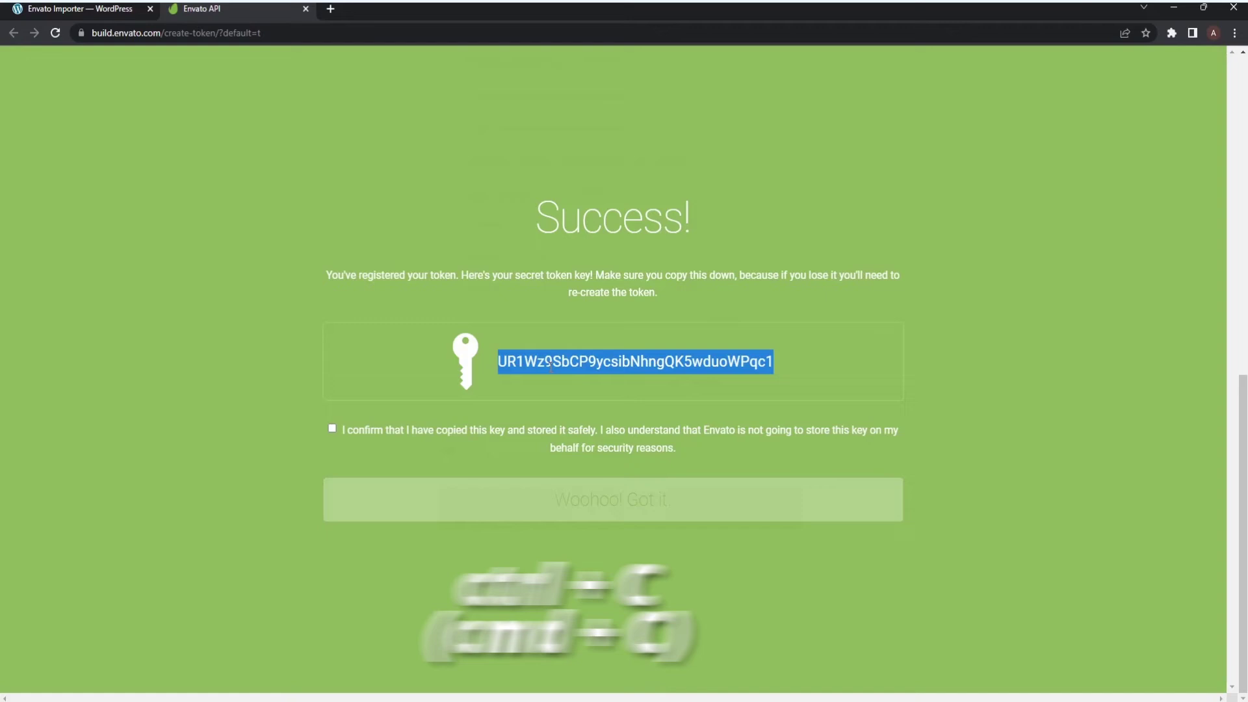
click(332, 430)
click(384, 498)
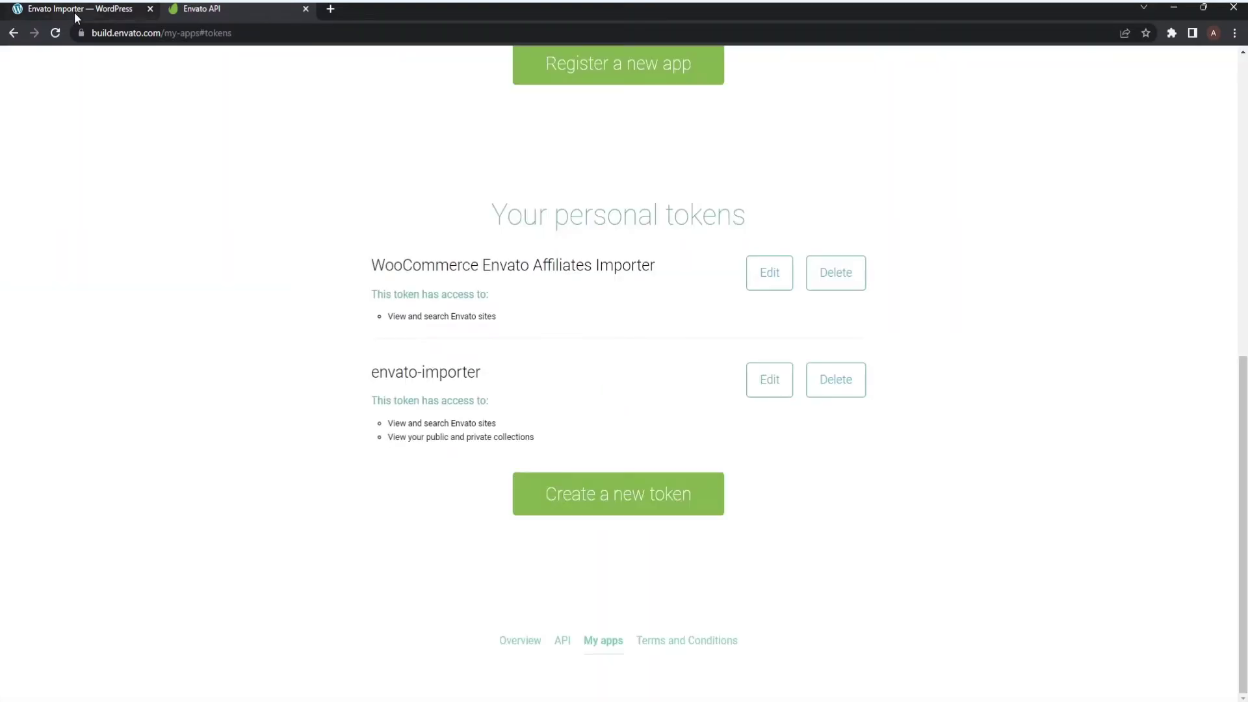
Paste the copied key into the WordPress importer's Envato API token field.
click(74, 12)
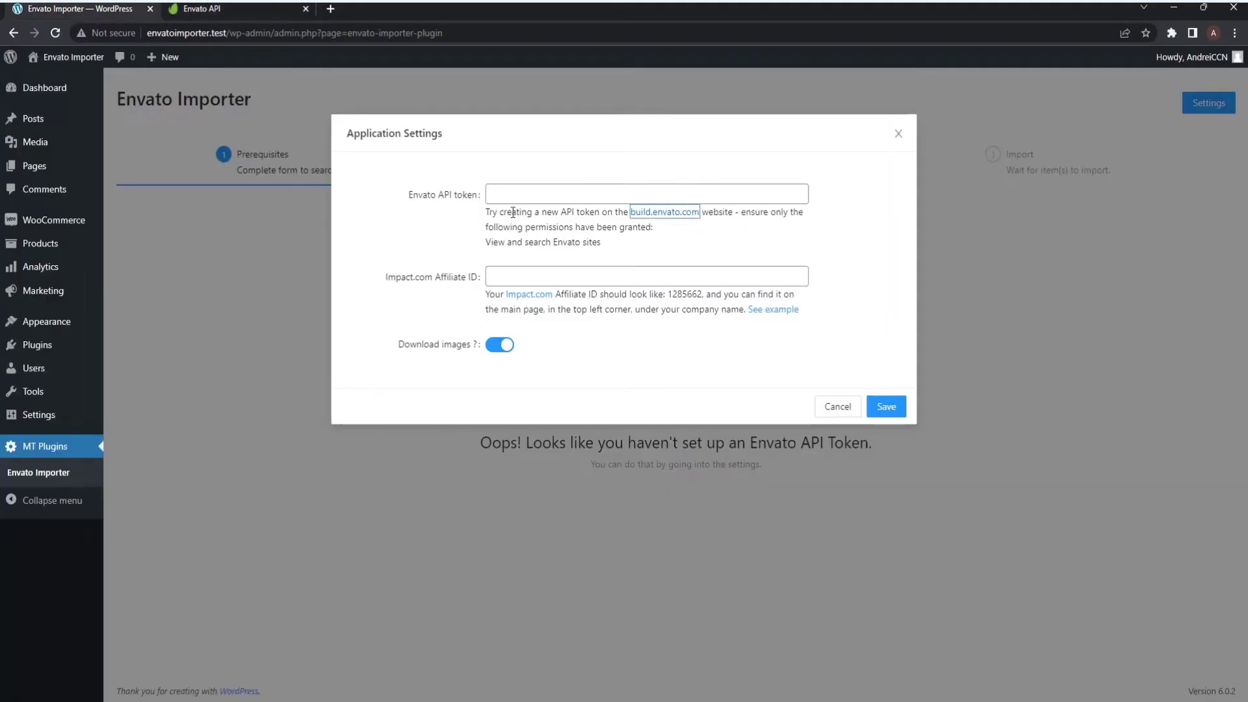
click(557, 202)
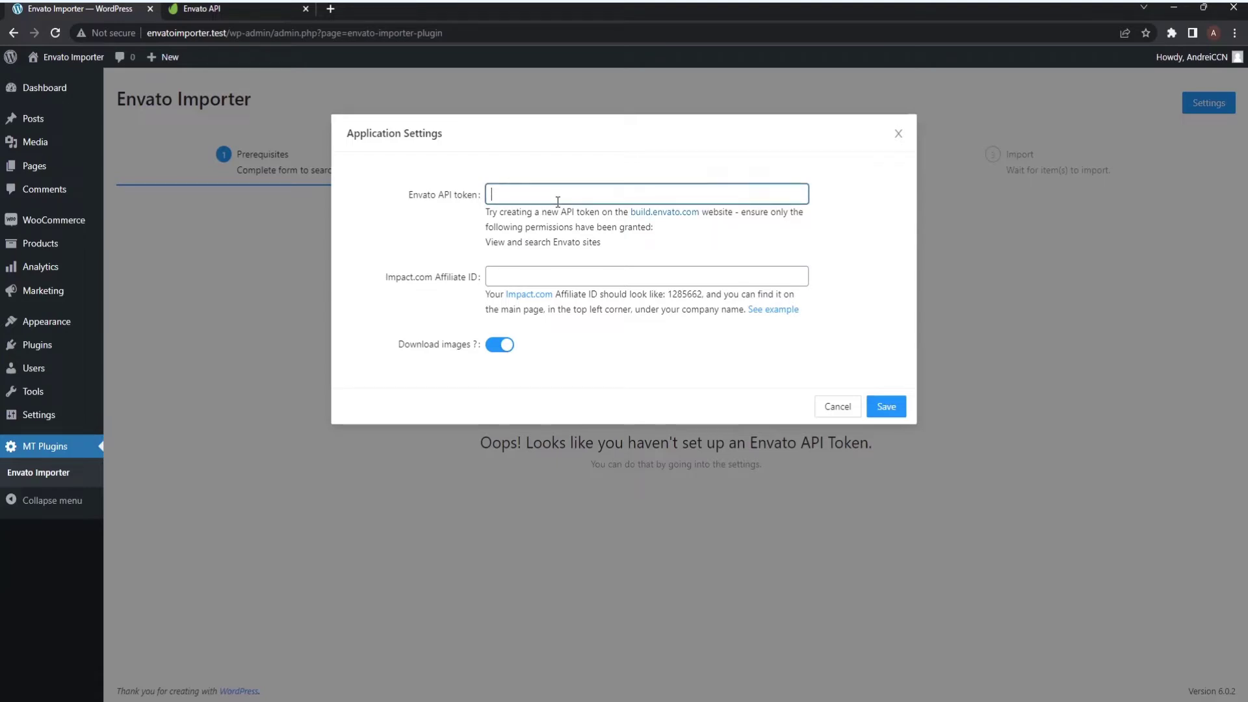
key(ctrl+v)
click(609, 250)
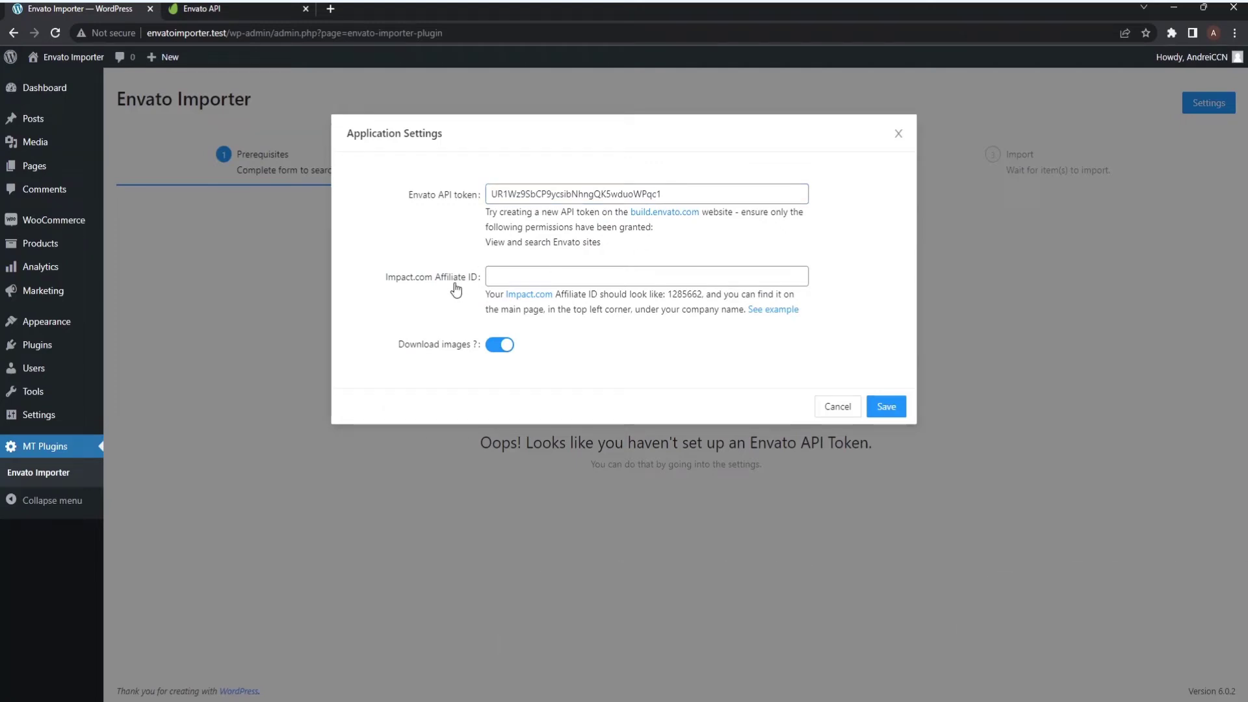
click(770, 310)
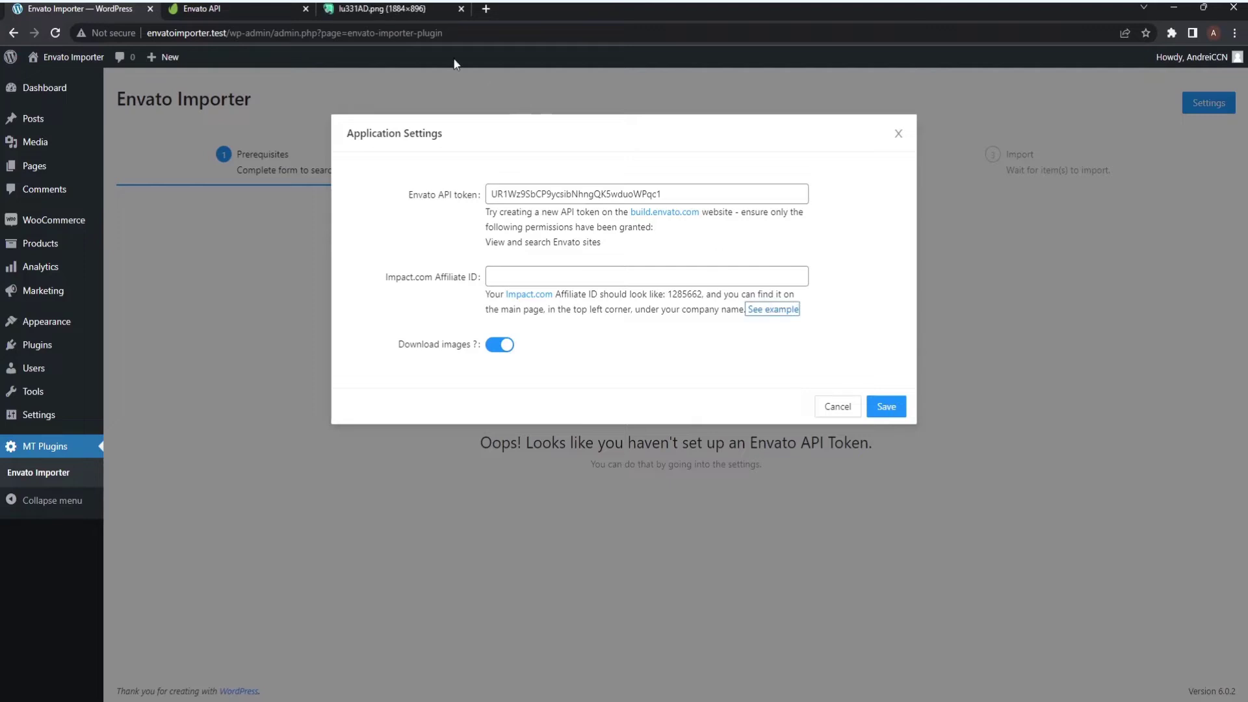
click(385, 9)
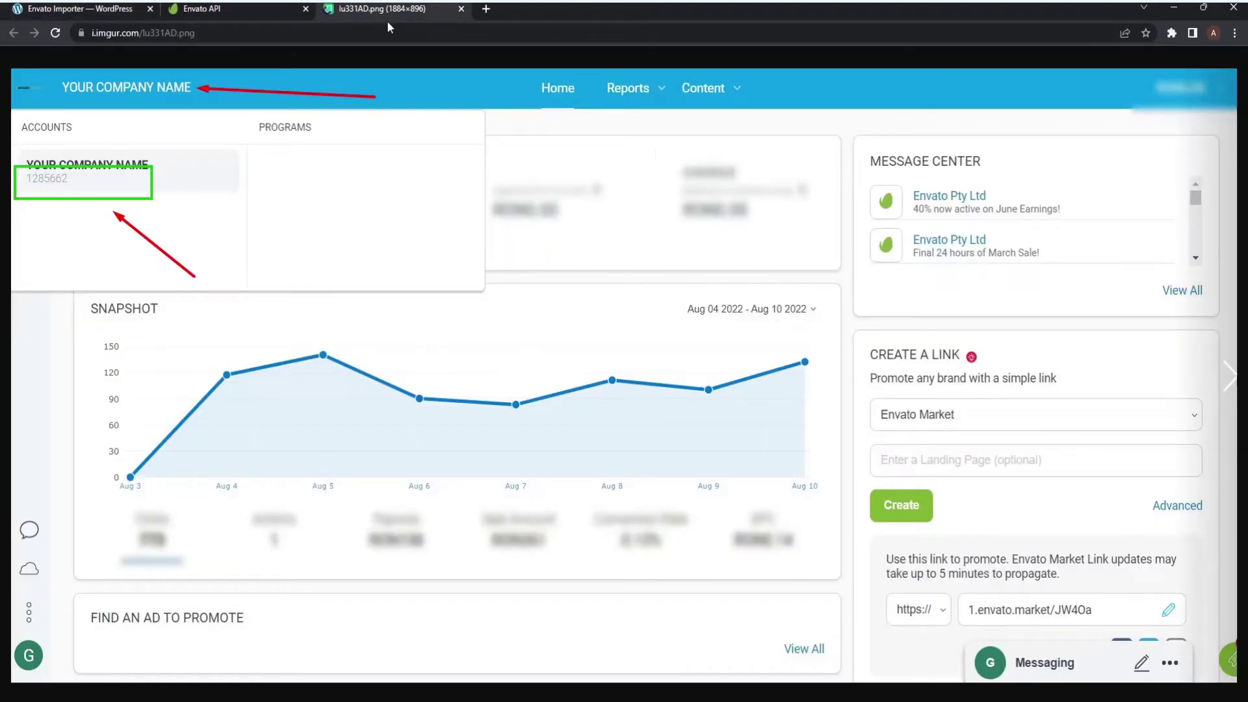
key(ctrl+w)
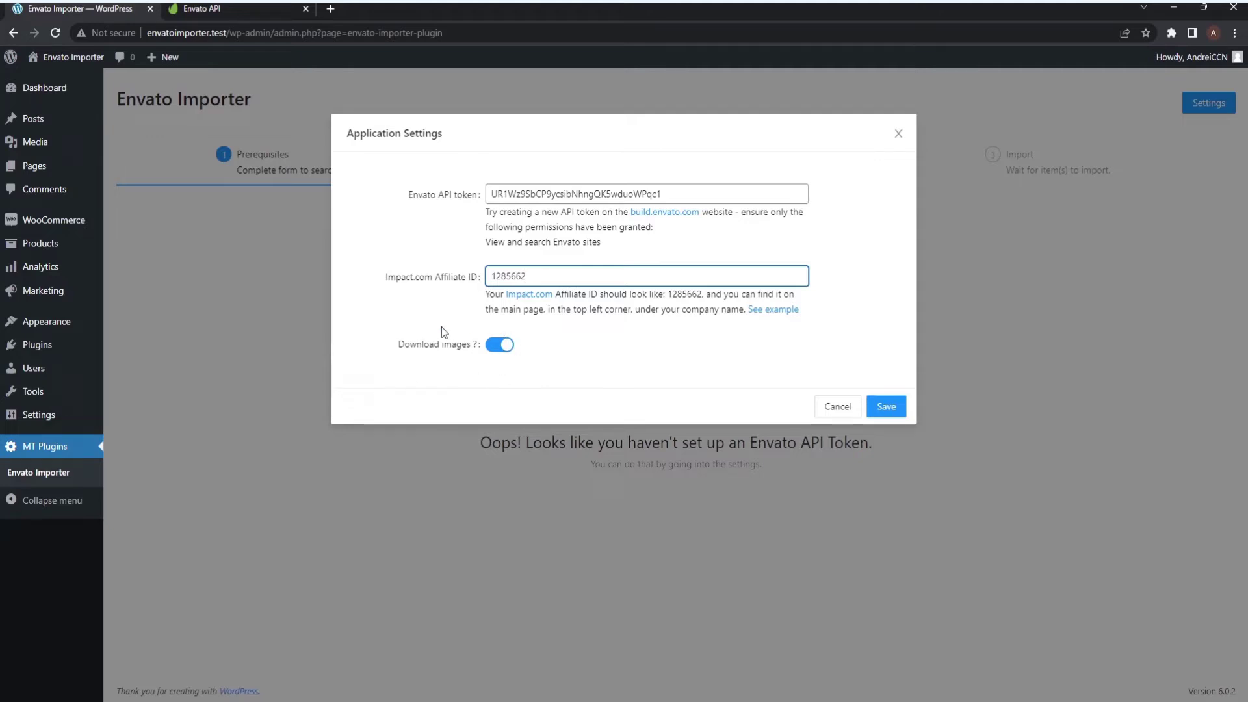
click(500, 344)
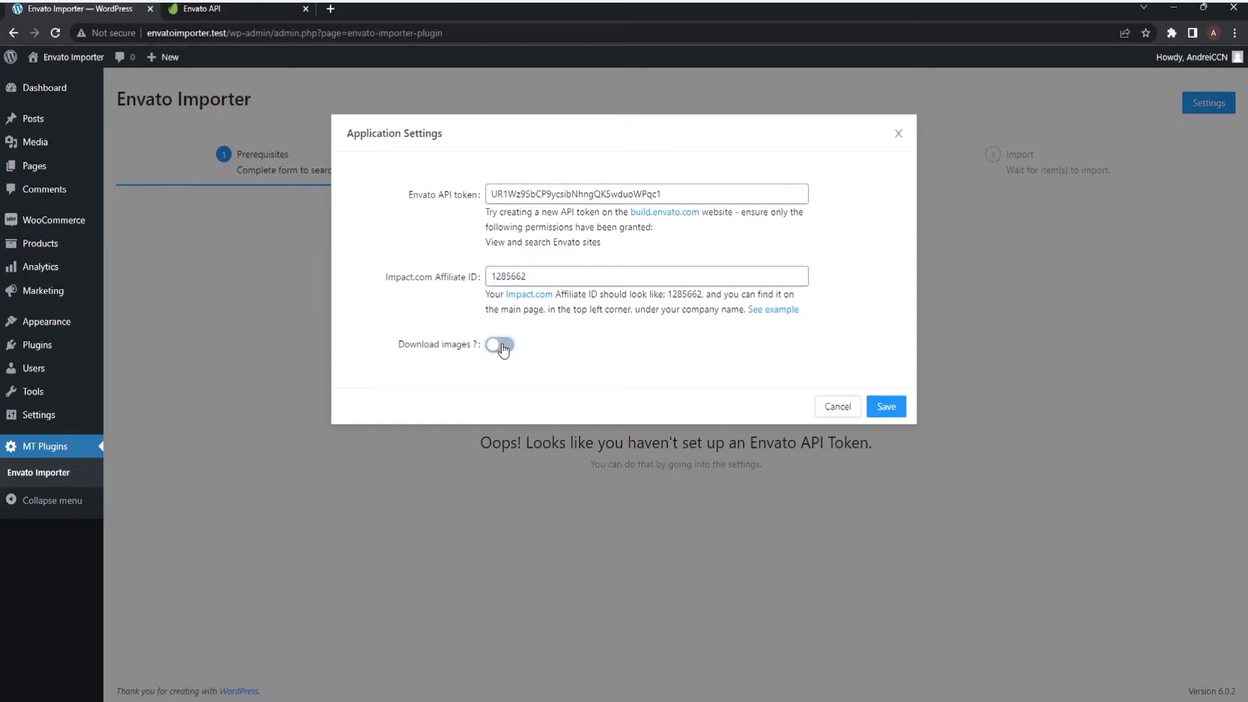
click(500, 346)
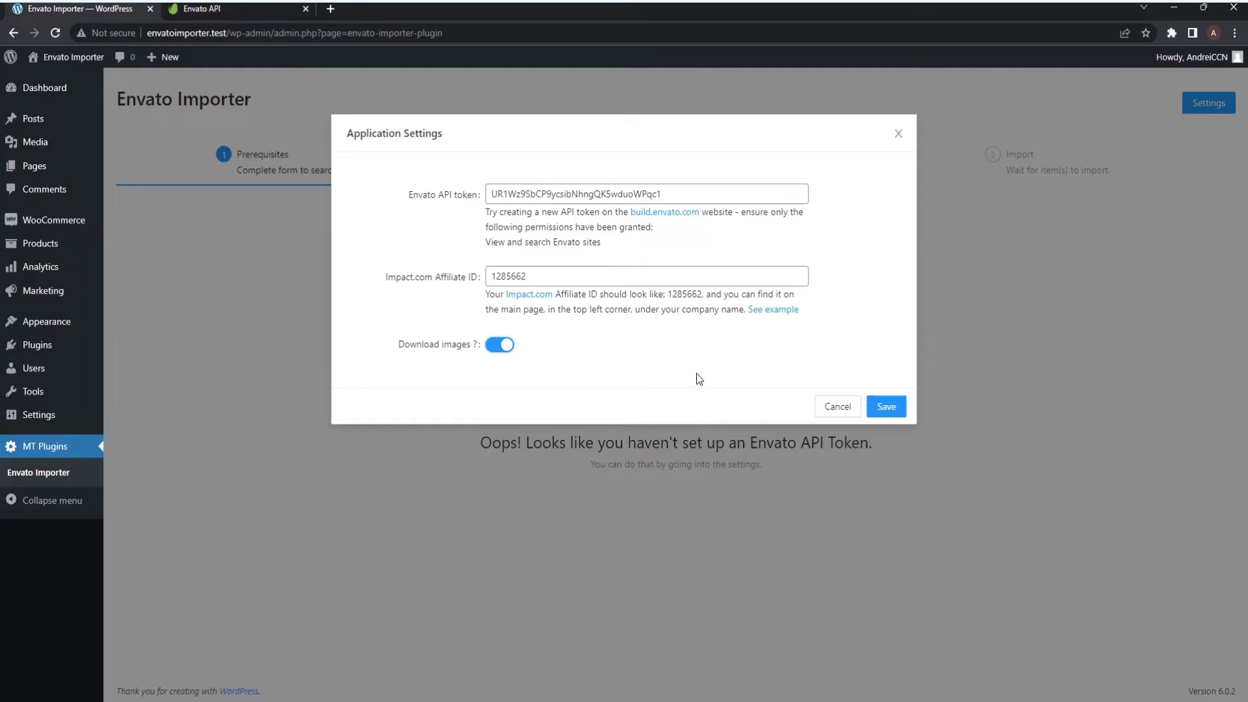
click(889, 410)
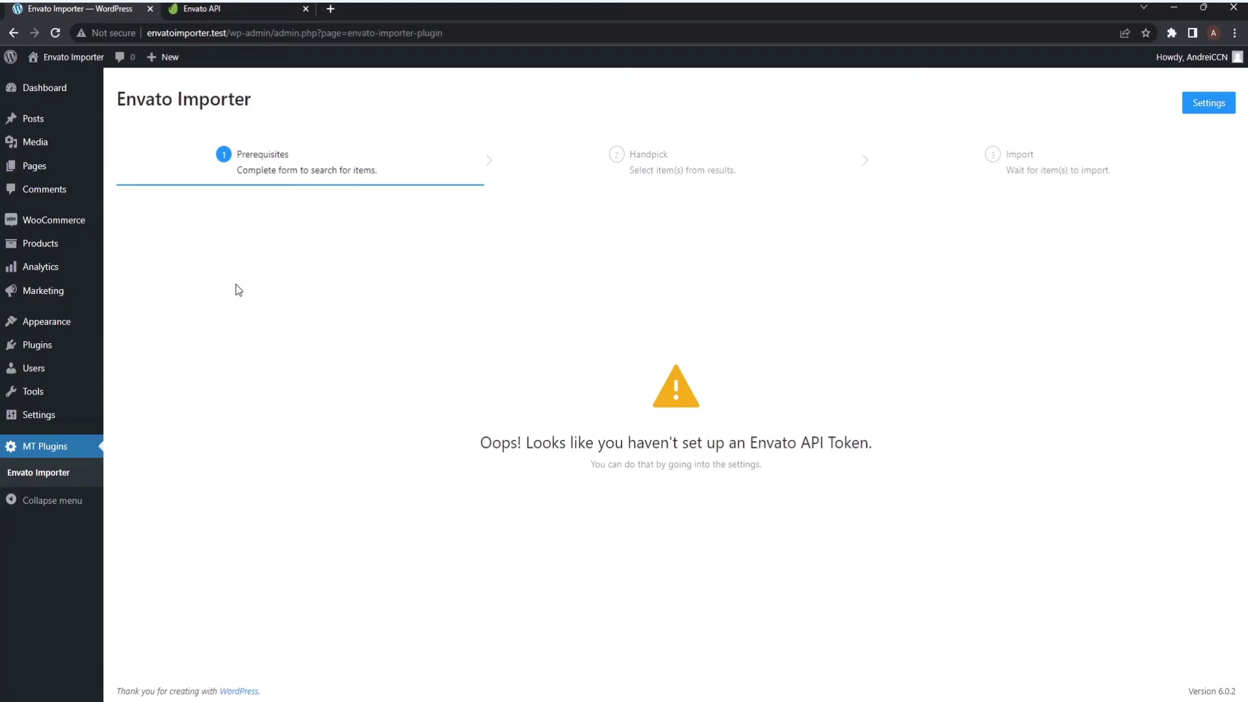
scroll(247, 258, down, 2)
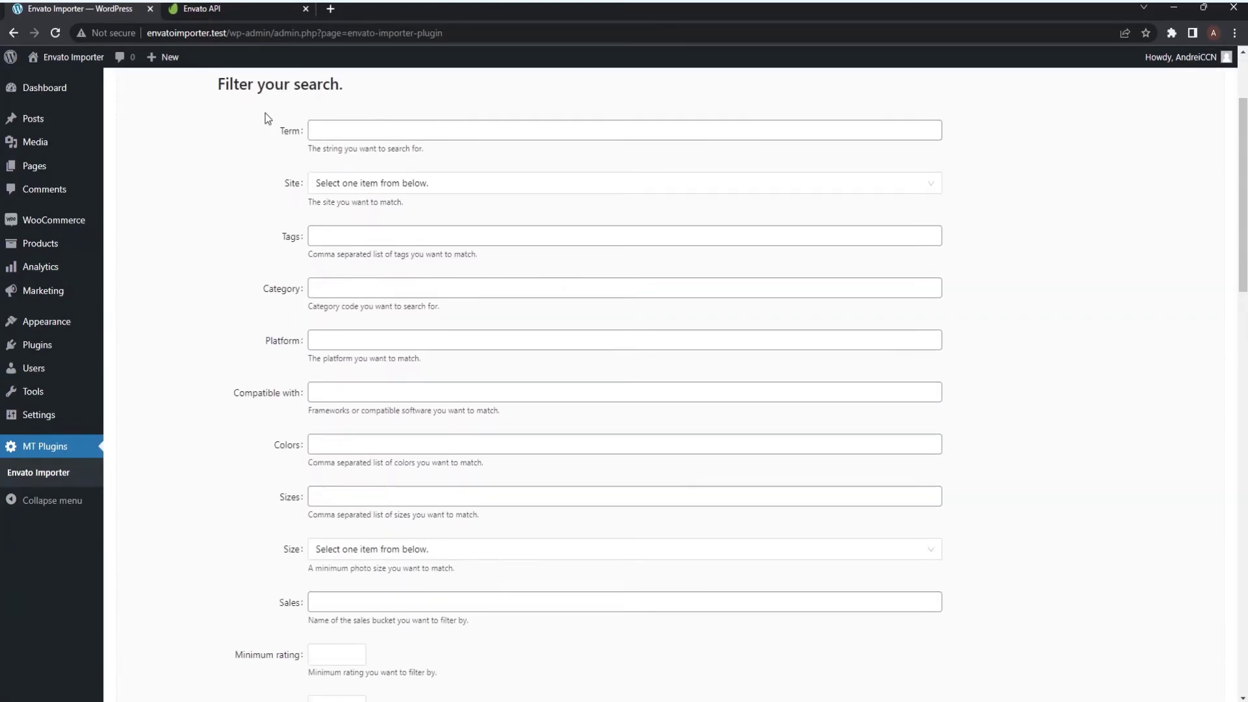
scroll(265, 113, down, 3)
scroll(270, 178, up, 2)
scroll(269, 178, up, 2)
scroll(234, 195, down, 1)
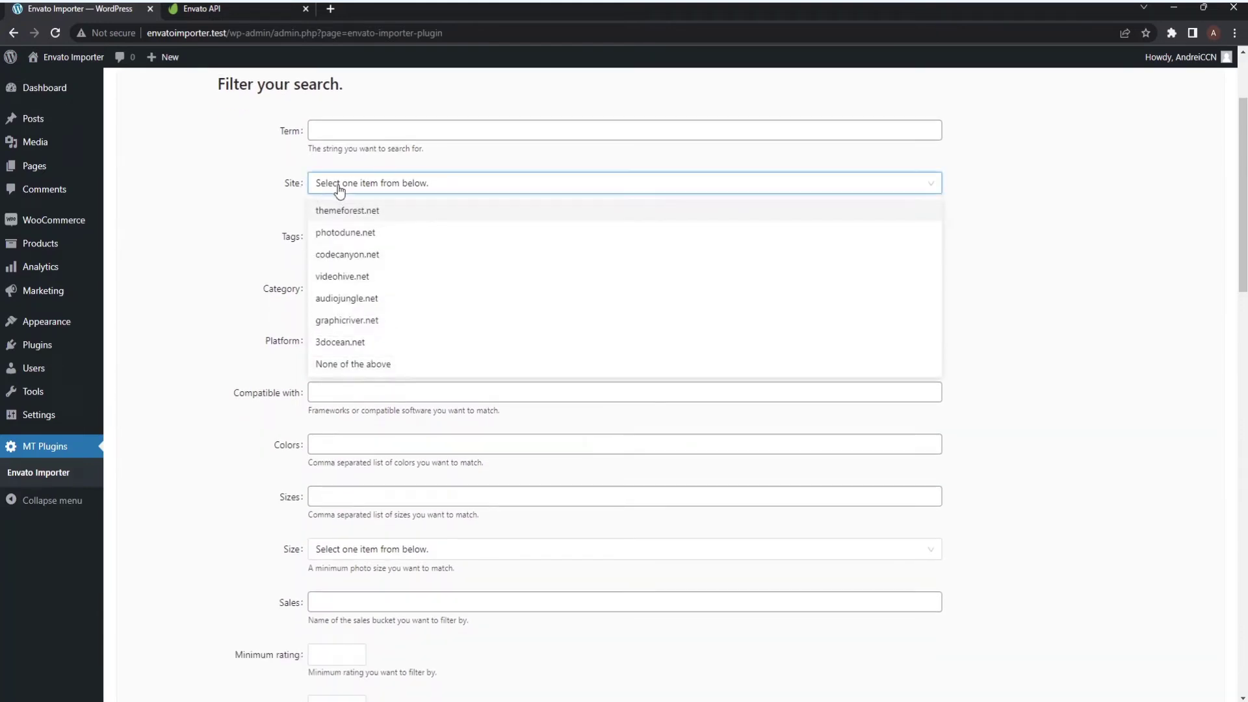
Search themeforest.net for username modeltheme, sorted by Sales, and continue to results.
click(363, 214)
scroll(214, 238, down, 5)
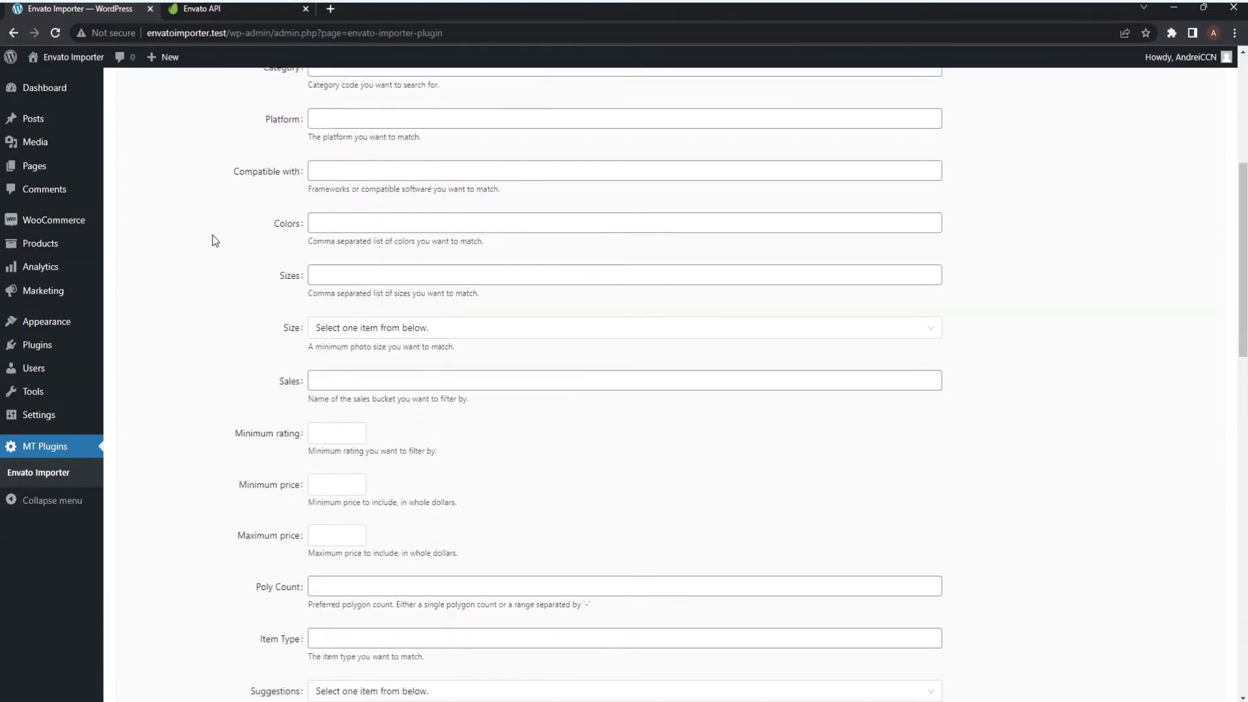
scroll(213, 239, down, 5)
scroll(214, 239, down, 4)
scroll(214, 238, down, 4)
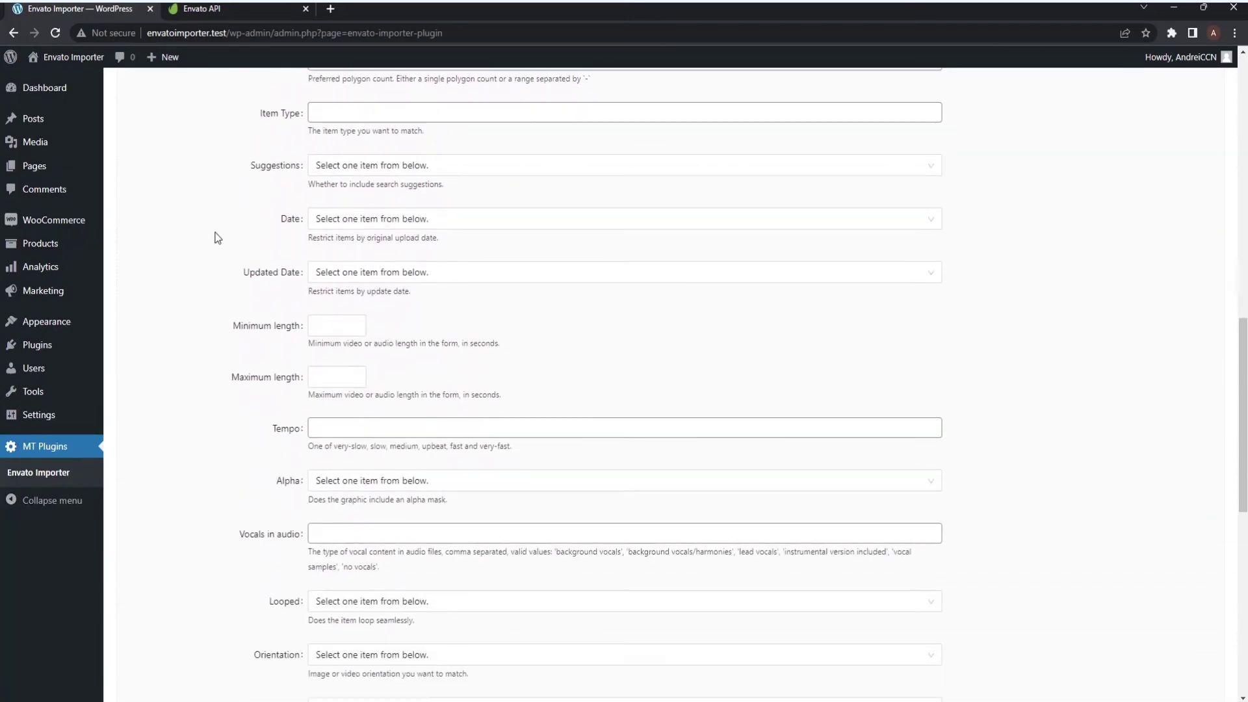
scroll(225, 254, down, 4)
scroll(253, 280, down, 4)
scroll(252, 280, down, 5)
scroll(251, 280, down, 4)
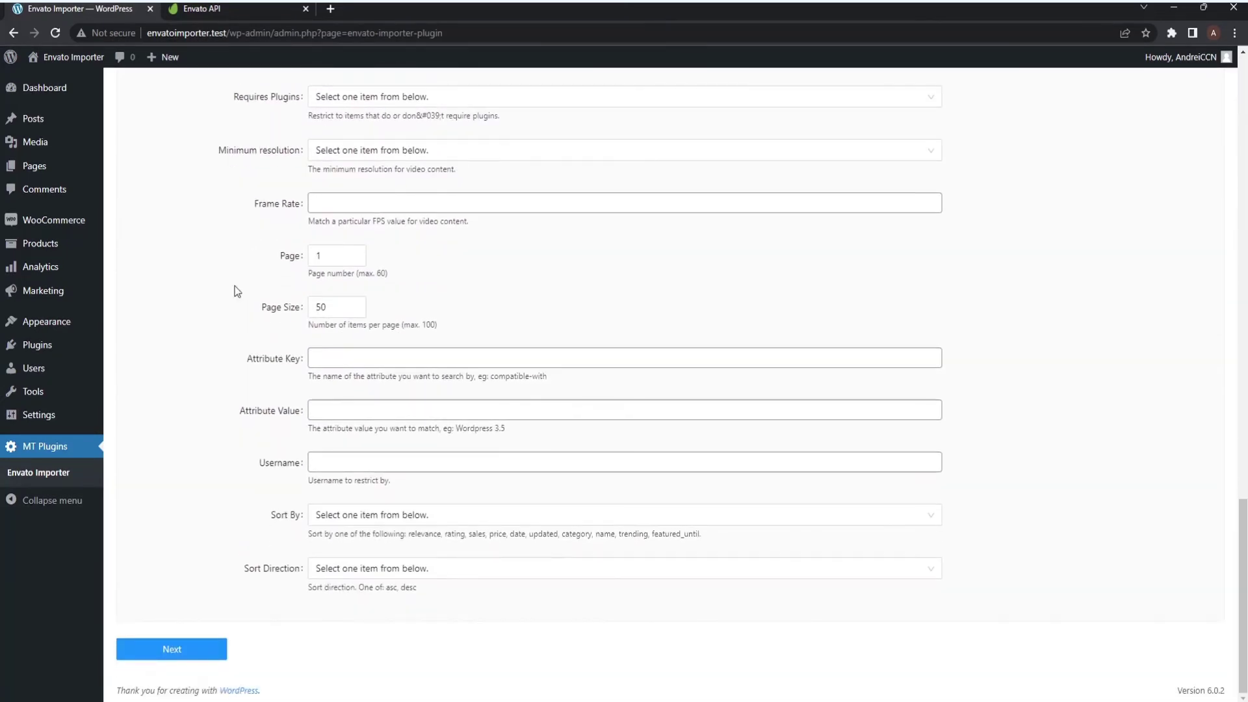
click(363, 461)
text(modeltheme)
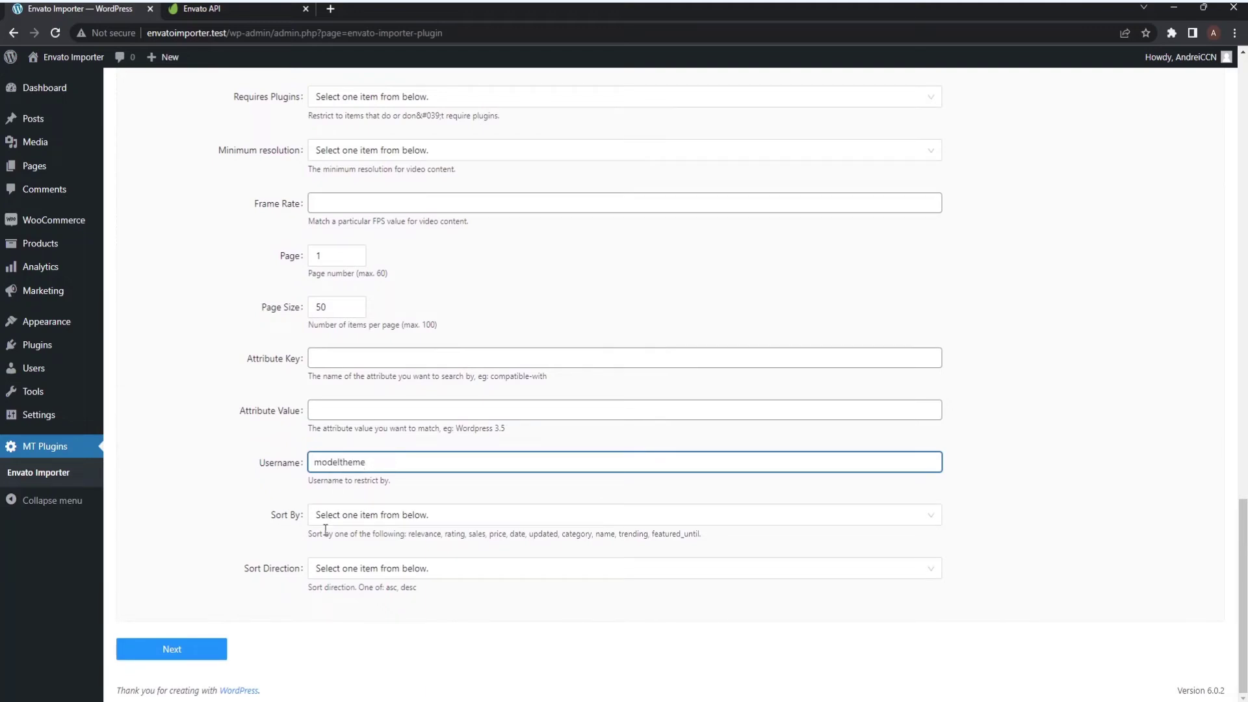
click(349, 516)
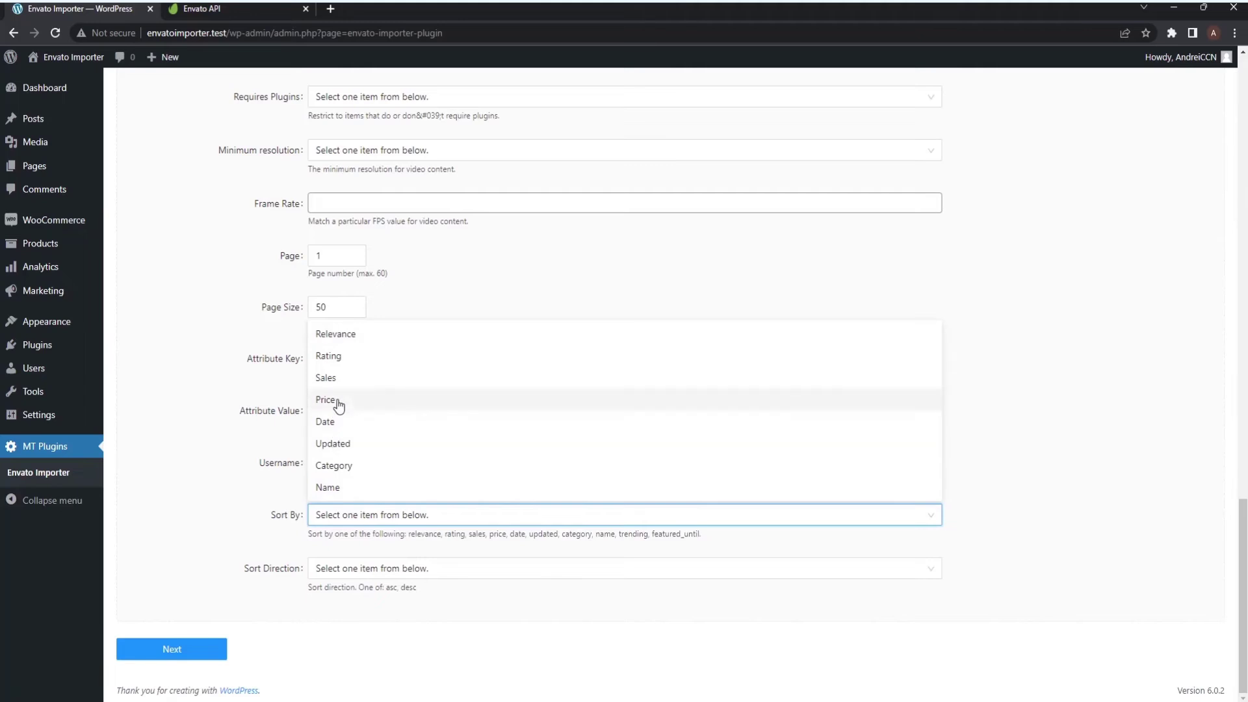
click(337, 381)
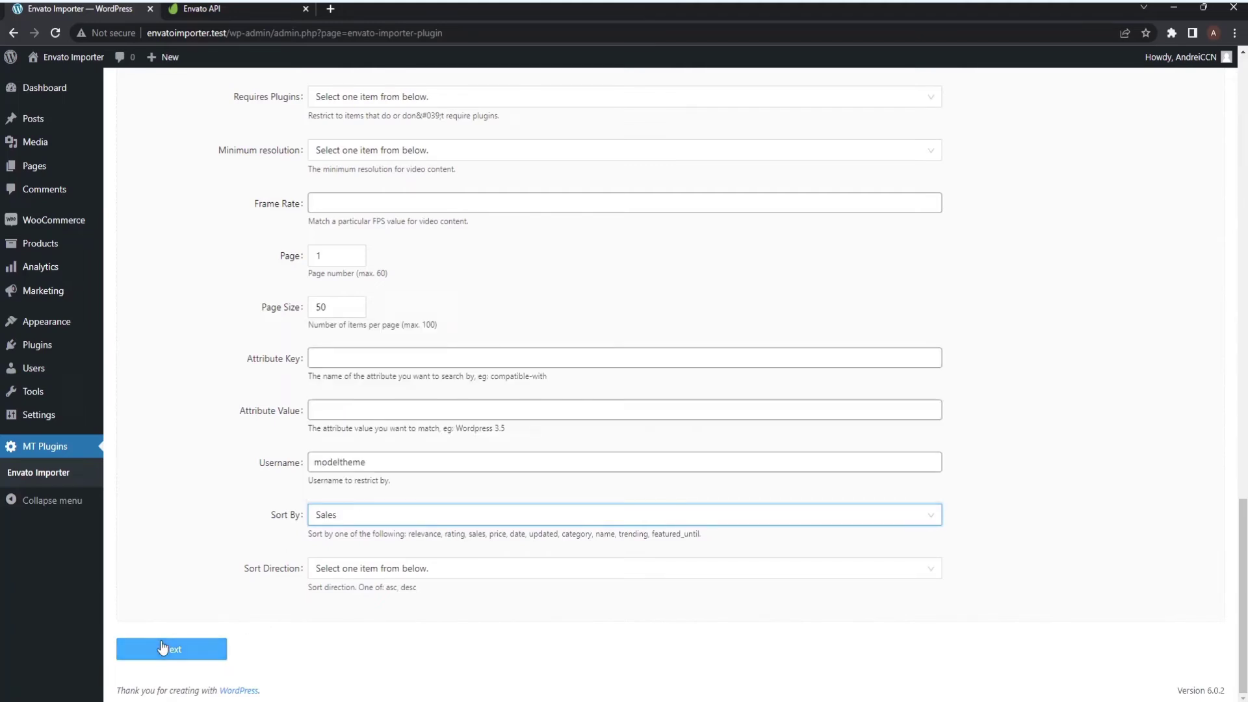
click(176, 649)
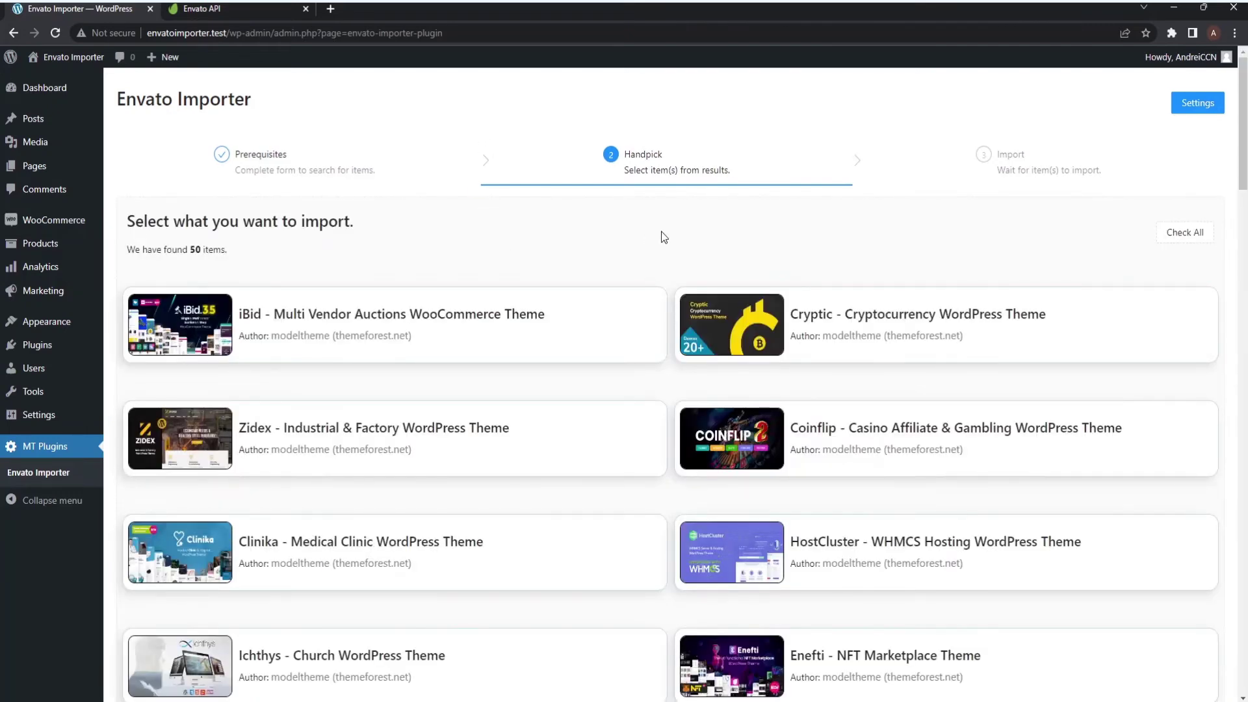
scroll(672, 248, down, 2)
scroll(674, 249, down, 2)
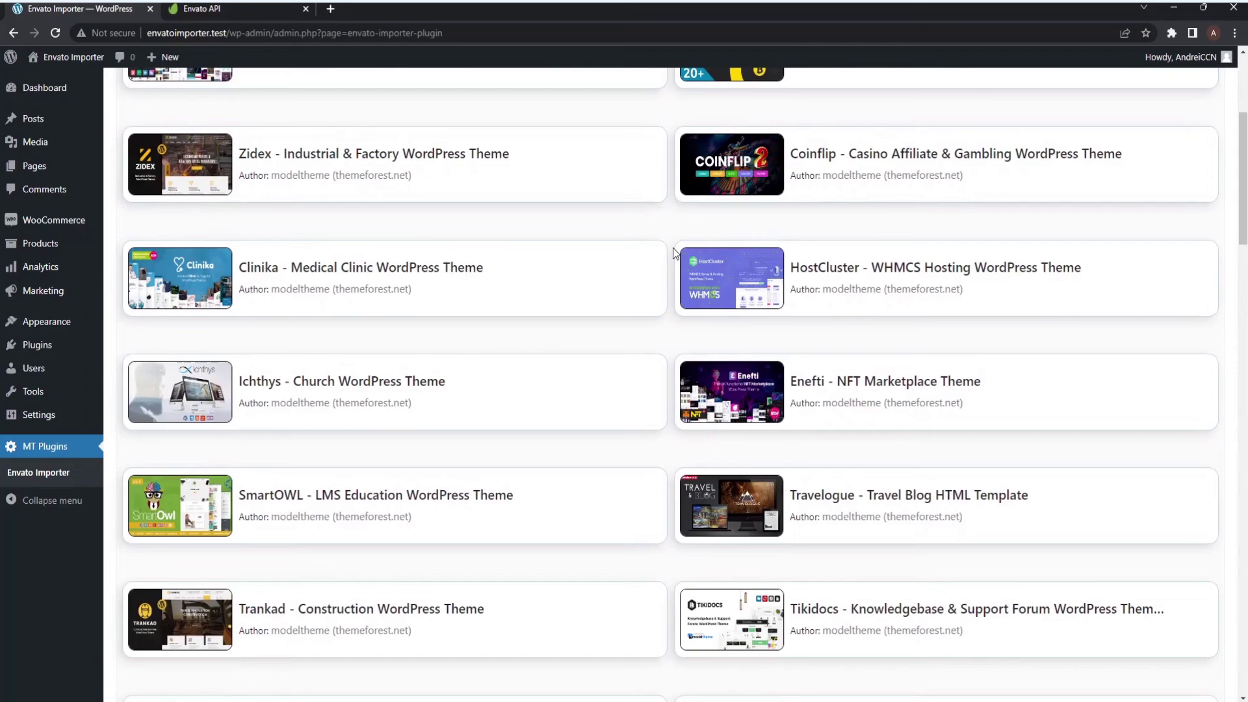
scroll(673, 248, up, 2)
scroll(673, 247, down, 2)
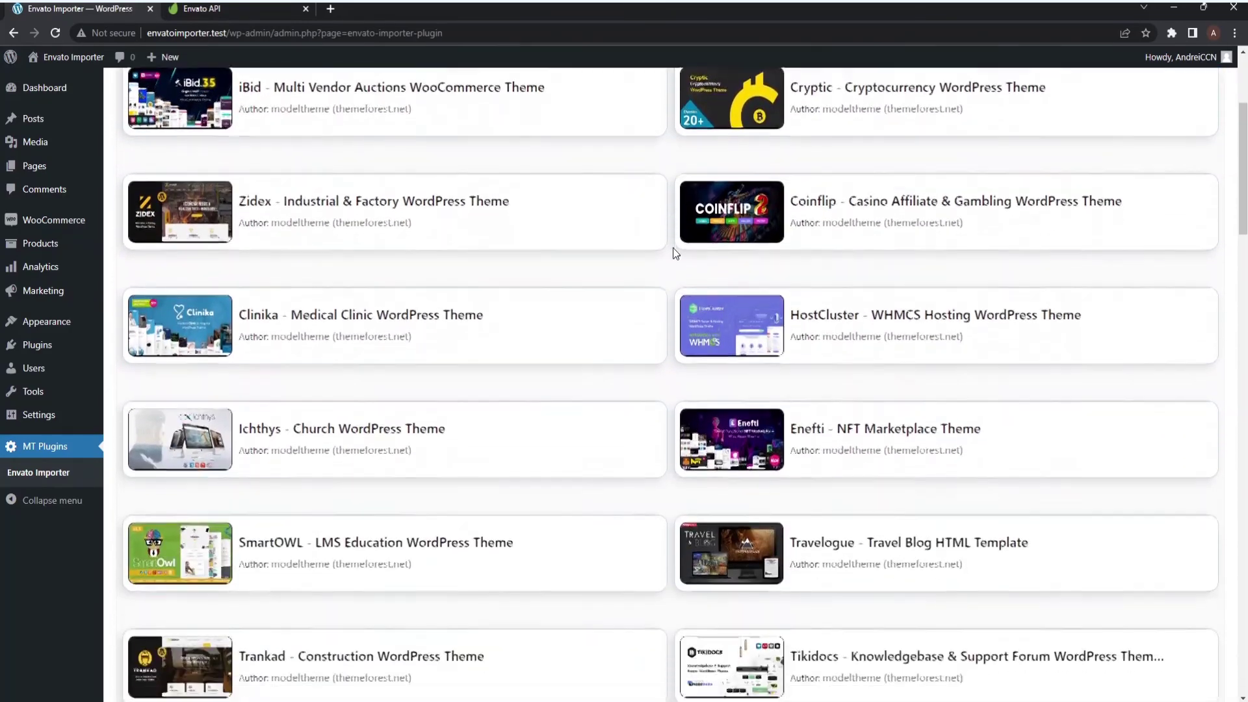
scroll(672, 248, down, 2)
scroll(673, 249, up, 3)
scroll(673, 248, up, 2)
scroll(673, 248, up, 1)
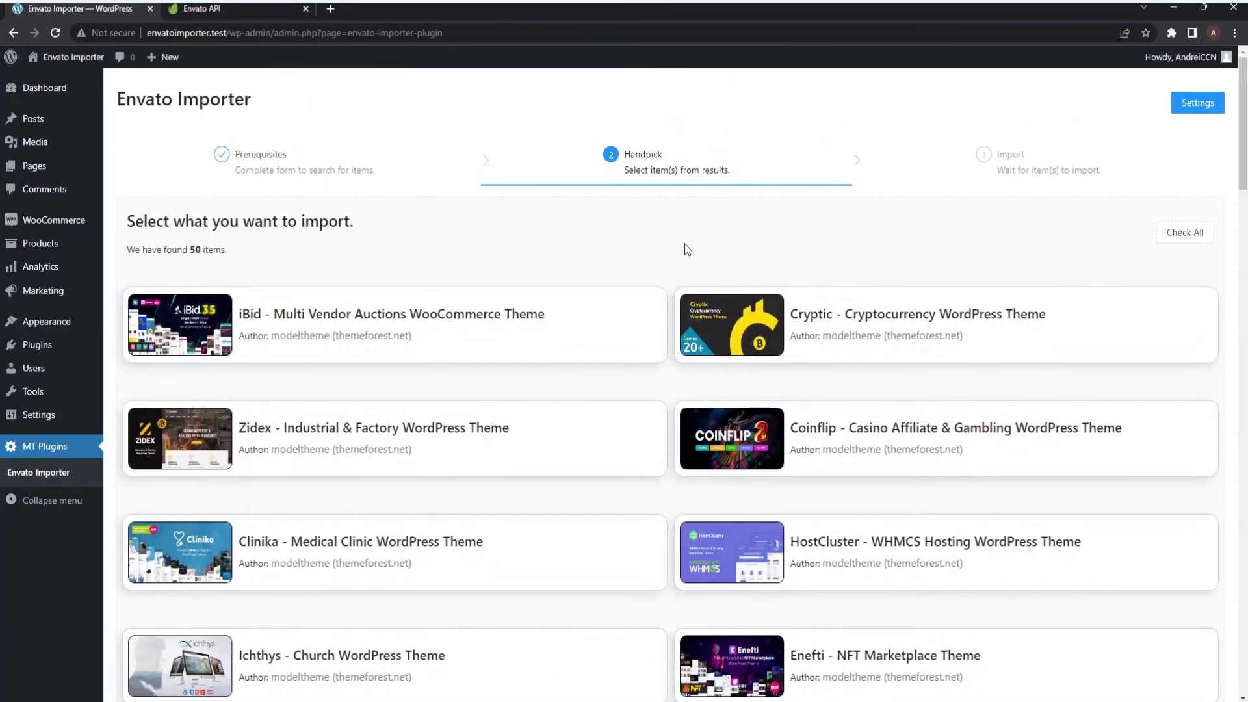
Select only iBid, Cryptic and Zidex from the 50 results and import them.
click(1177, 237)
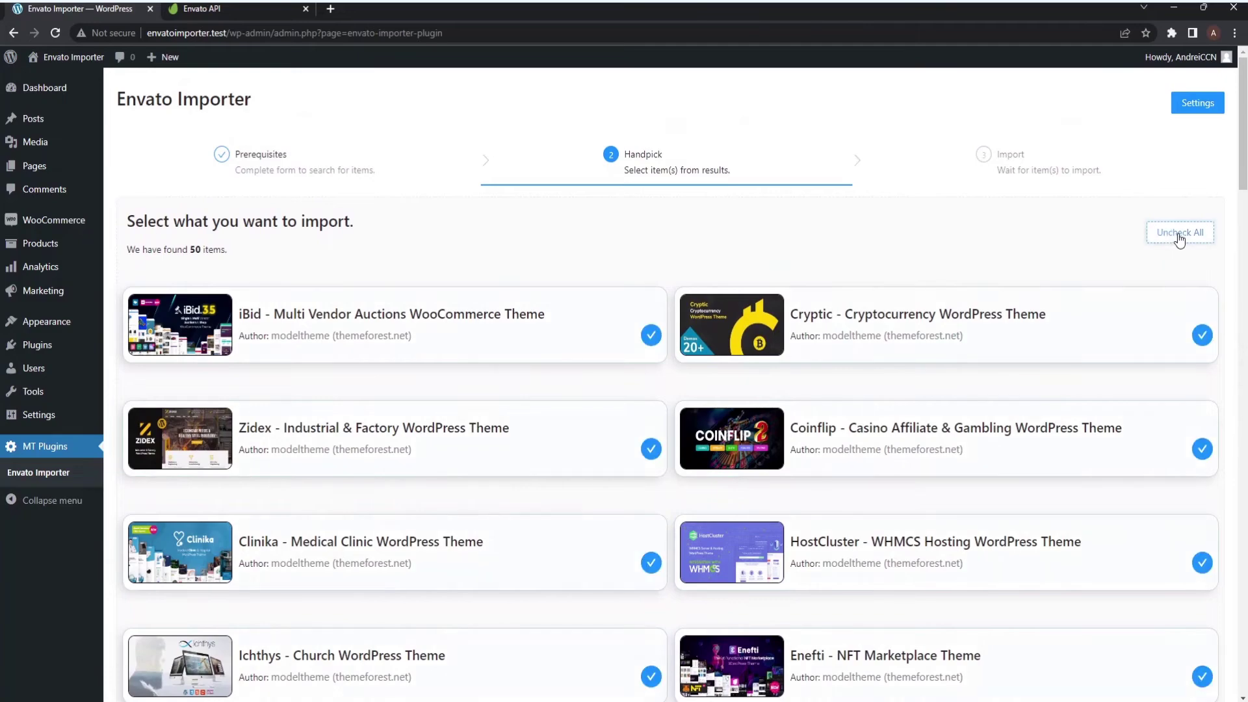
click(1180, 236)
click(548, 329)
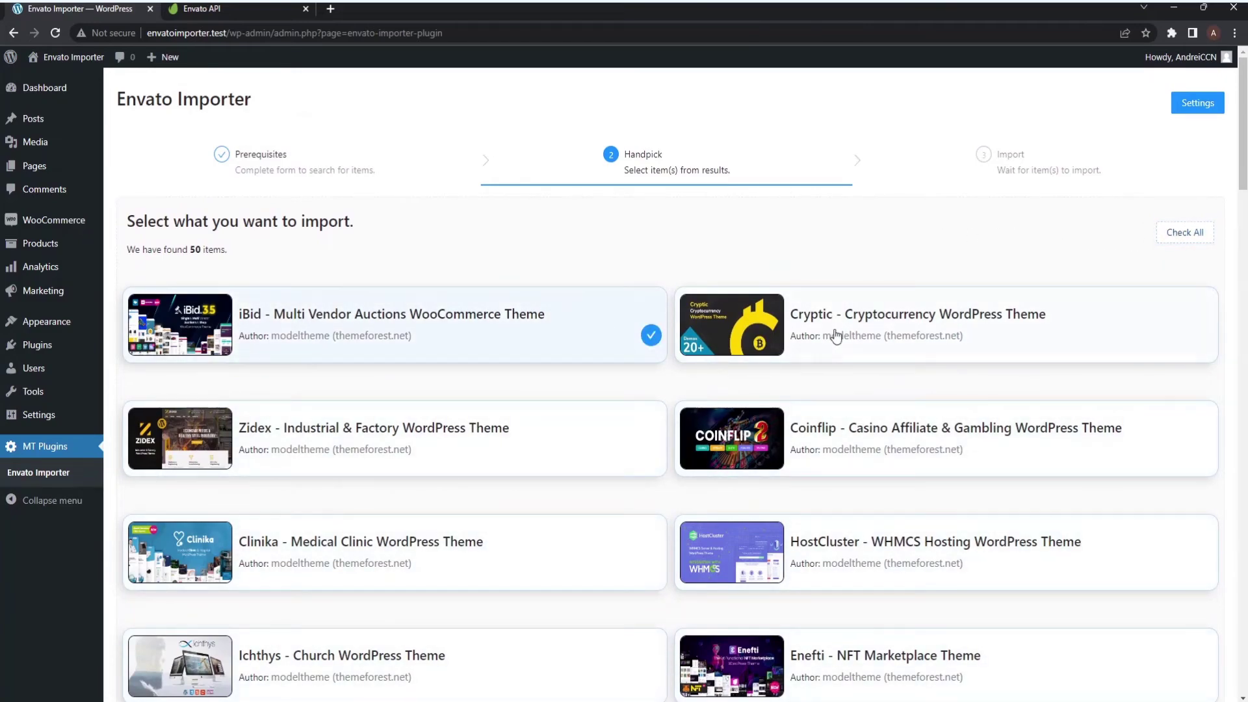
click(839, 337)
click(622, 444)
scroll(435, 410, down, 1)
scroll(435, 388, down, 4)
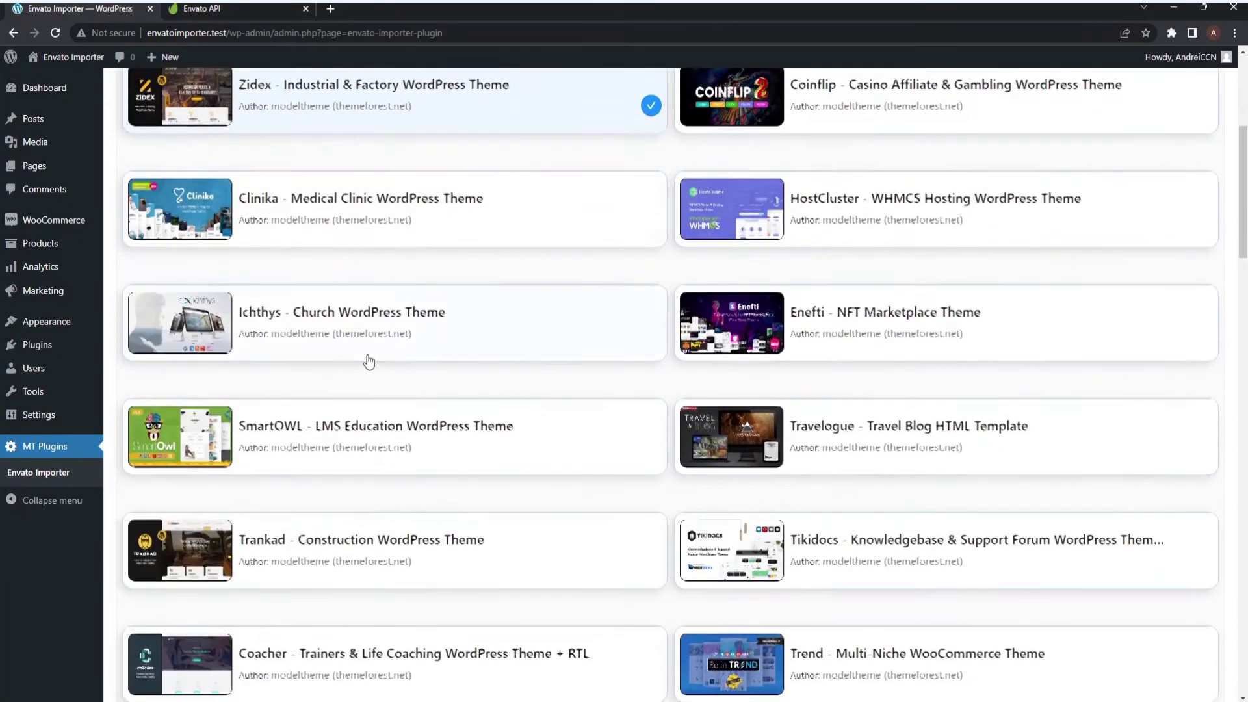
scroll(391, 371, down, 4)
scroll(341, 360, down, 4)
scroll(285, 386, down, 4)
scroll(286, 386, down, 5)
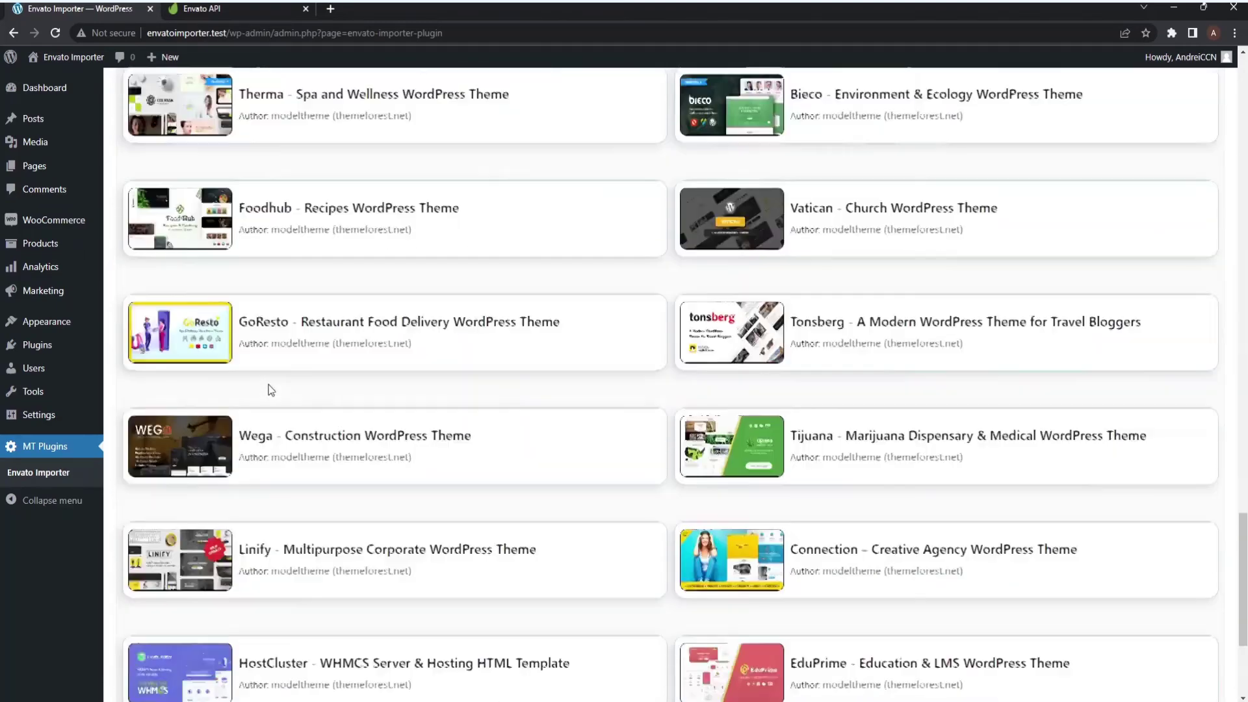
scroll(245, 390, down, 4)
click(172, 649)
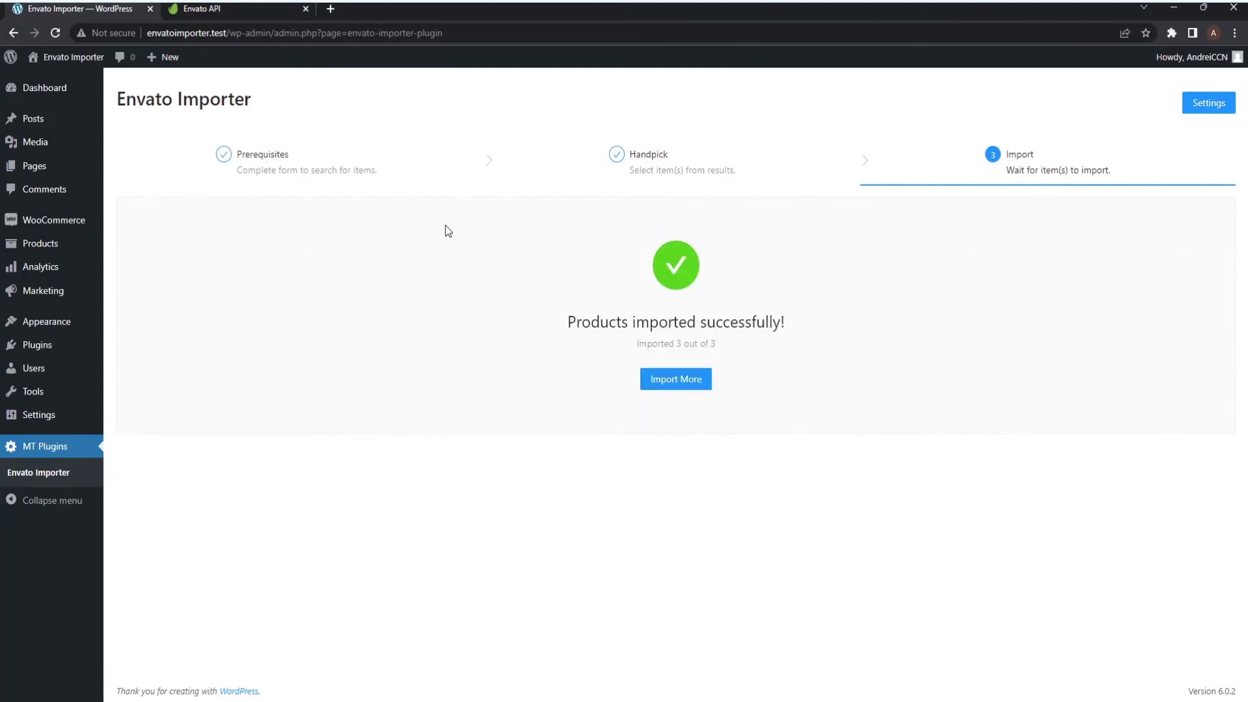
mouse_move(41, 242)
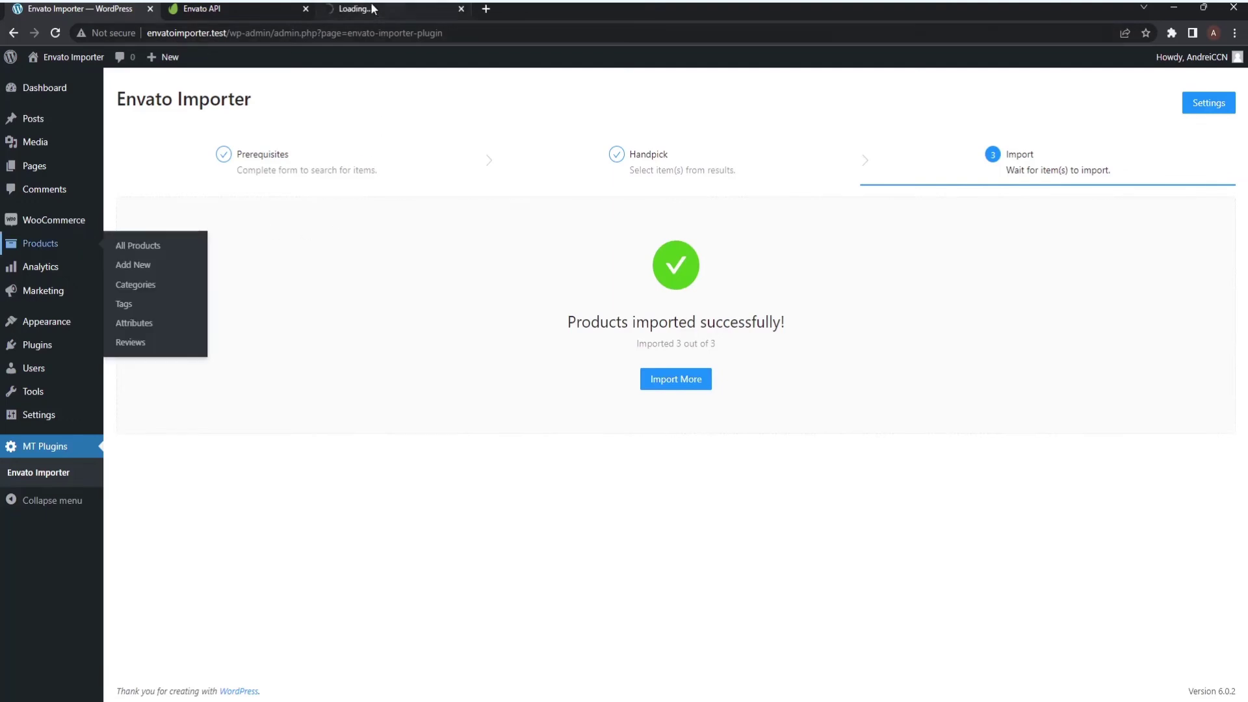
Show the Products list with the three imported themes and open Zidex in a new tab.
click(371, 8)
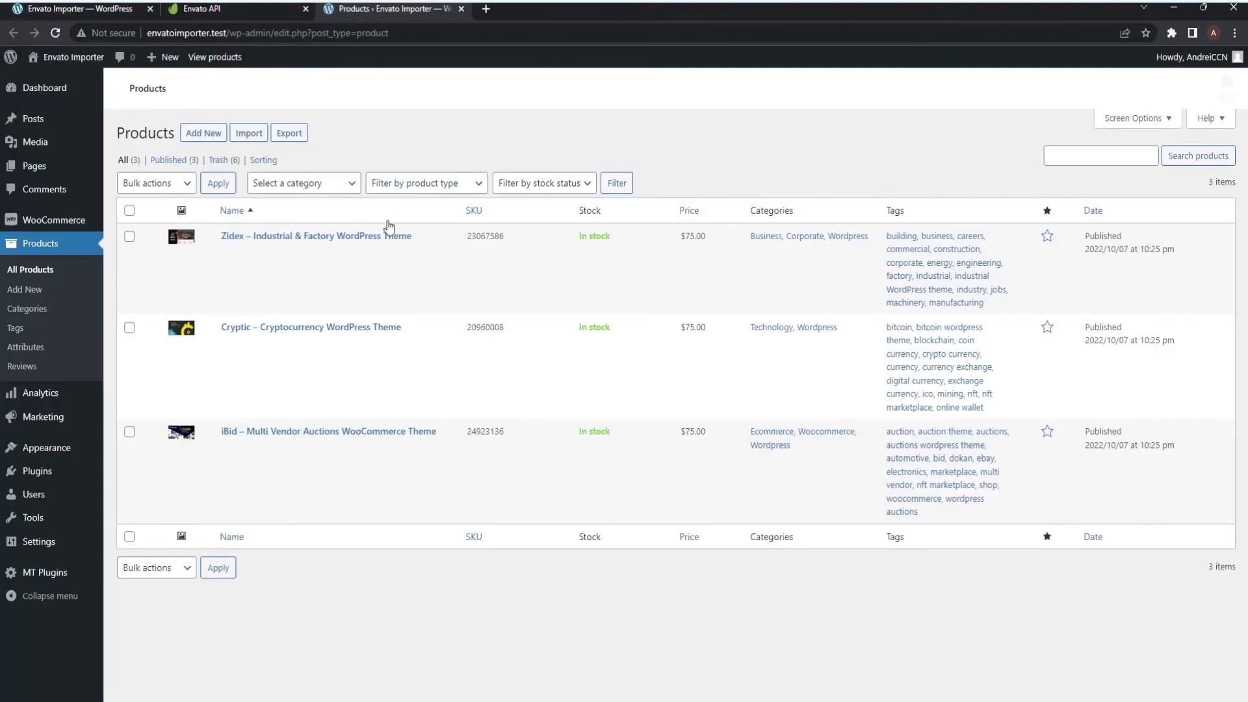
mouse_move(405, 237)
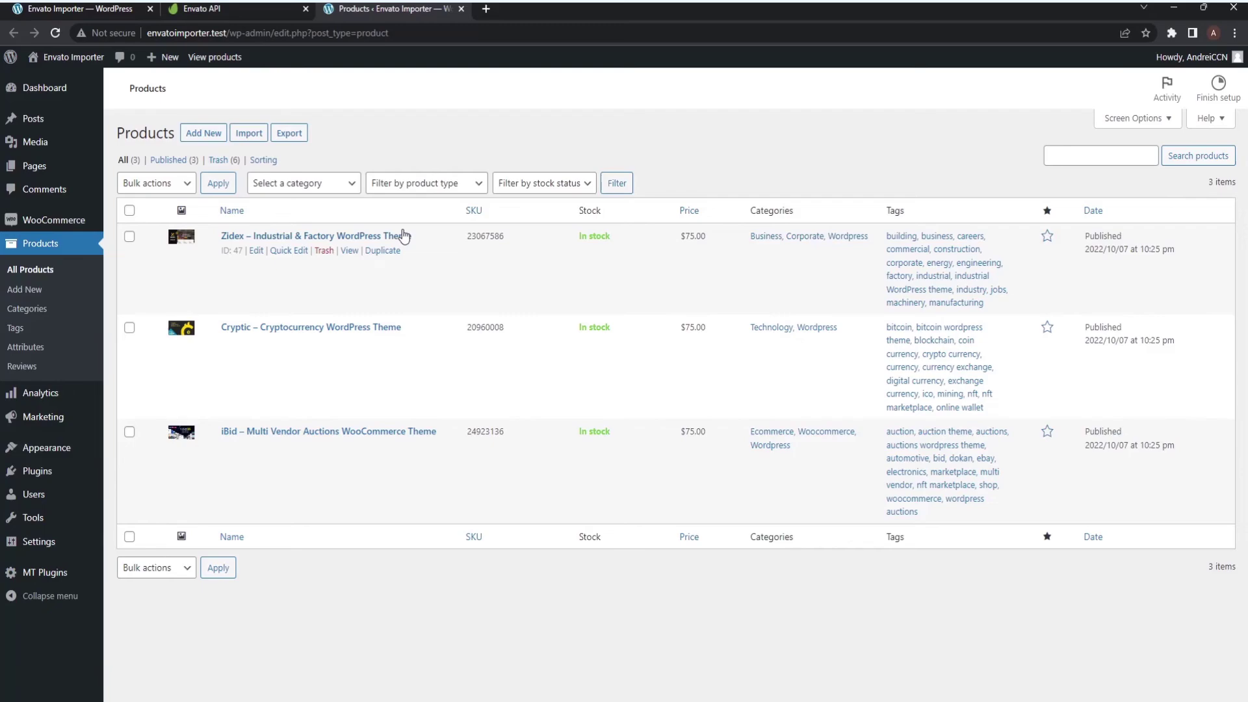
middle_click(344, 238)
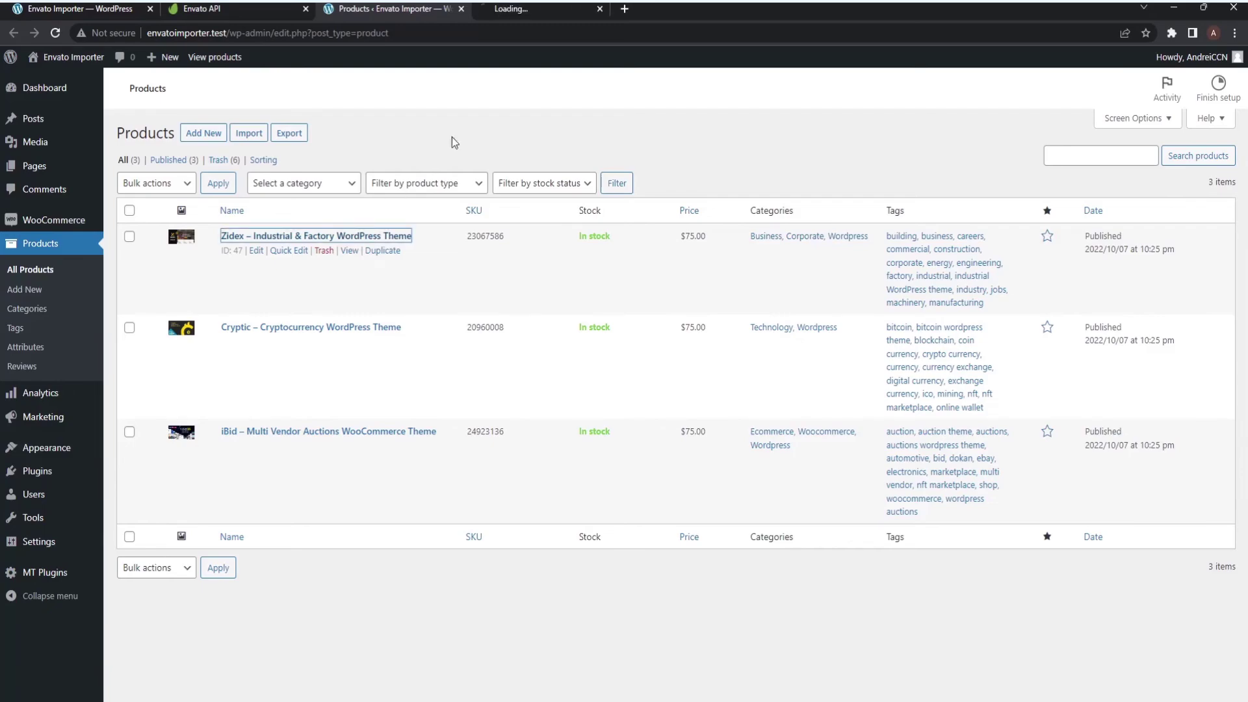
click(514, 10)
drag(1242, 117, 1242, 671)
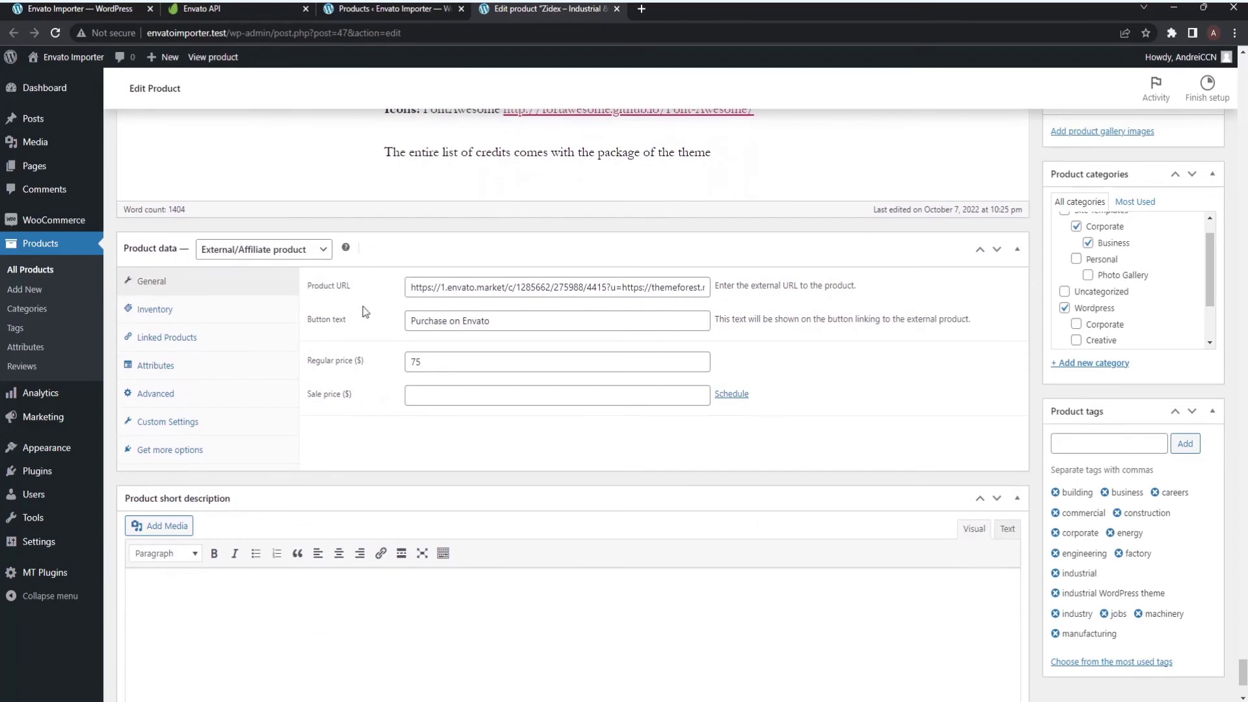
click(166, 365)
click(172, 354)
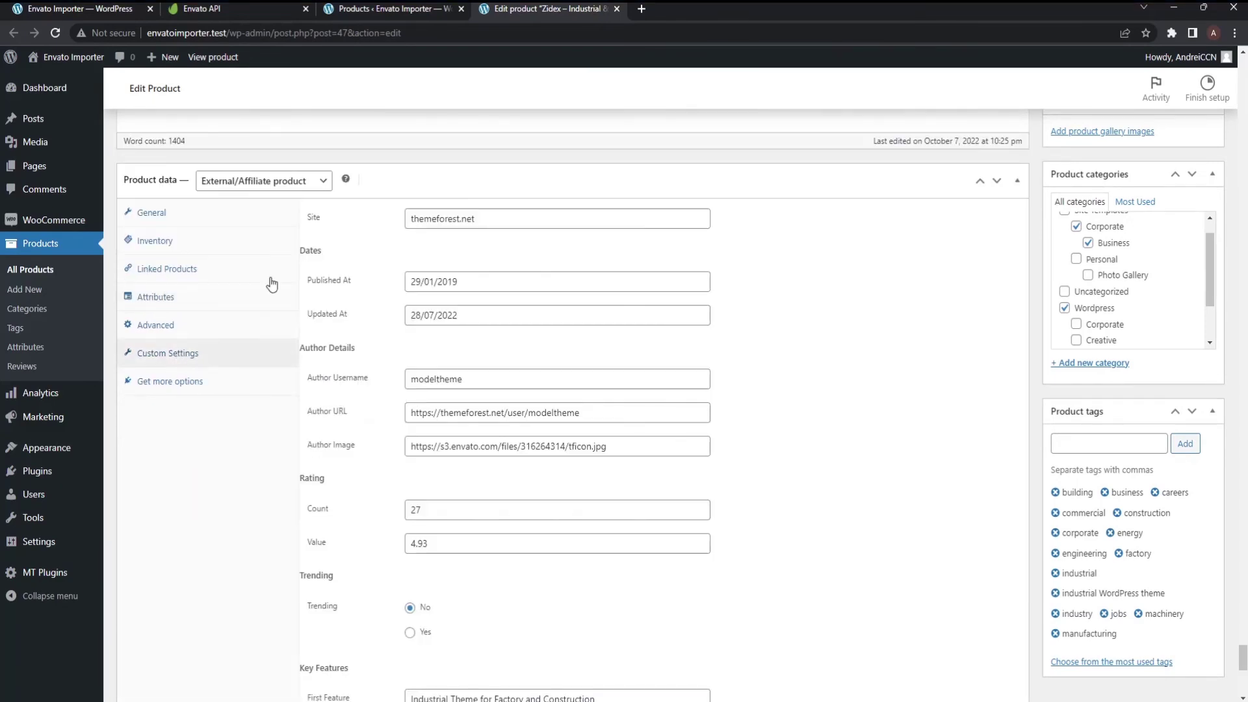
click(557, 219)
scroll(390, 293, down, 2)
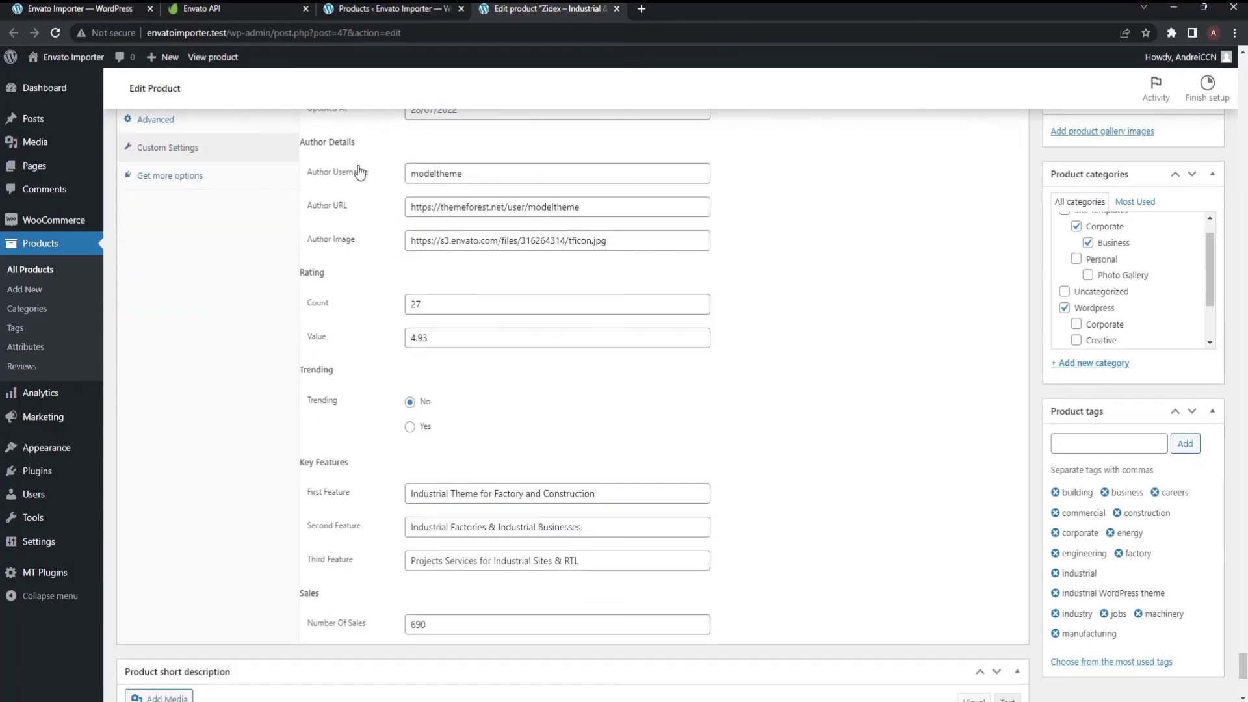
scroll(390, 292, down, 1)
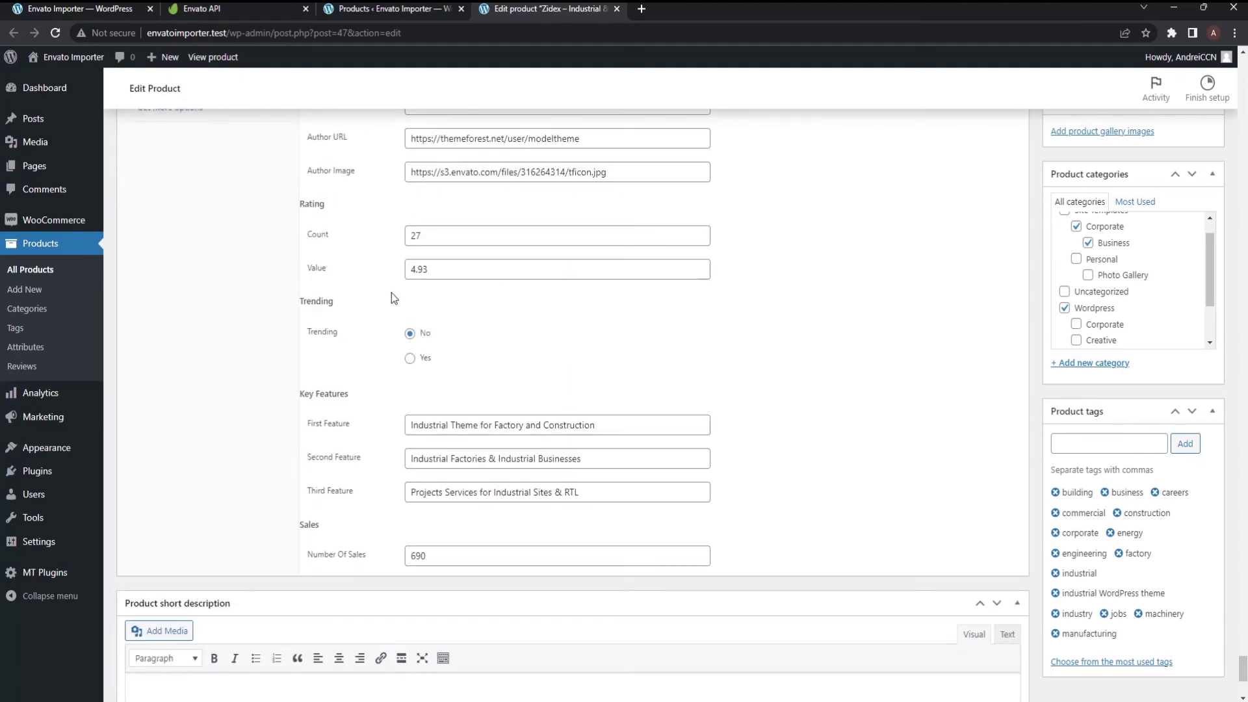
scroll(381, 326, down, 1)
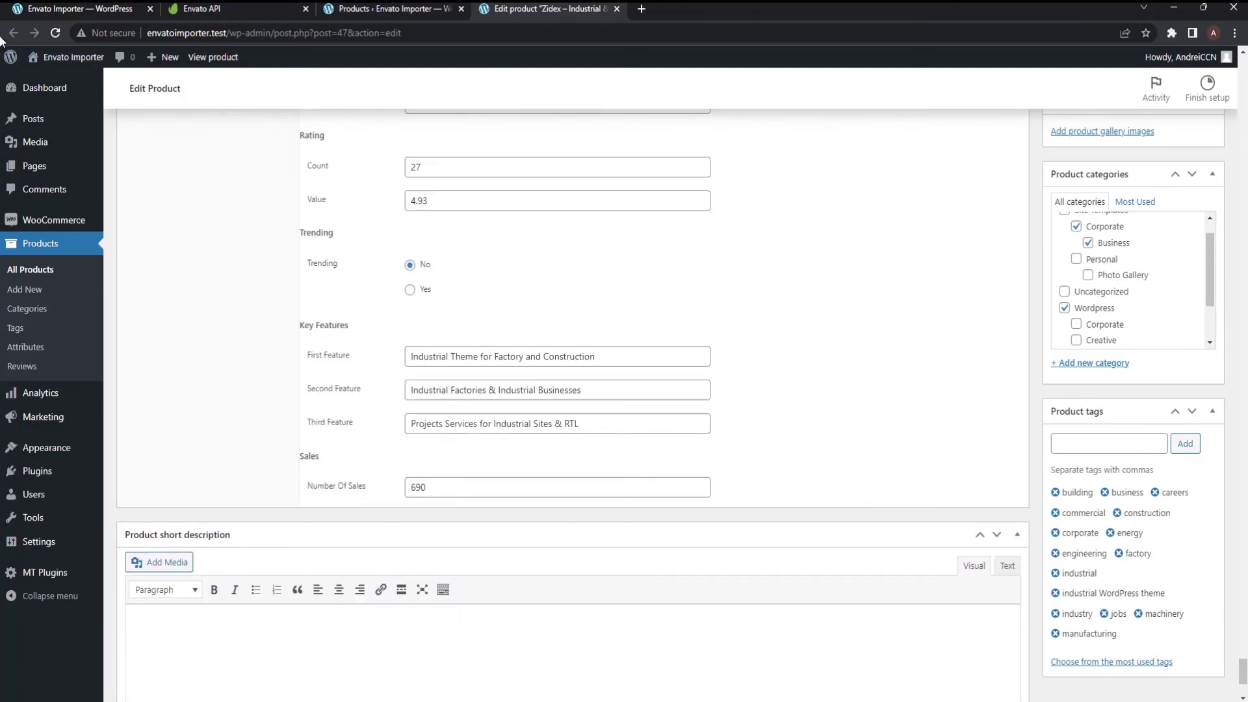
middle_click(534, 8)
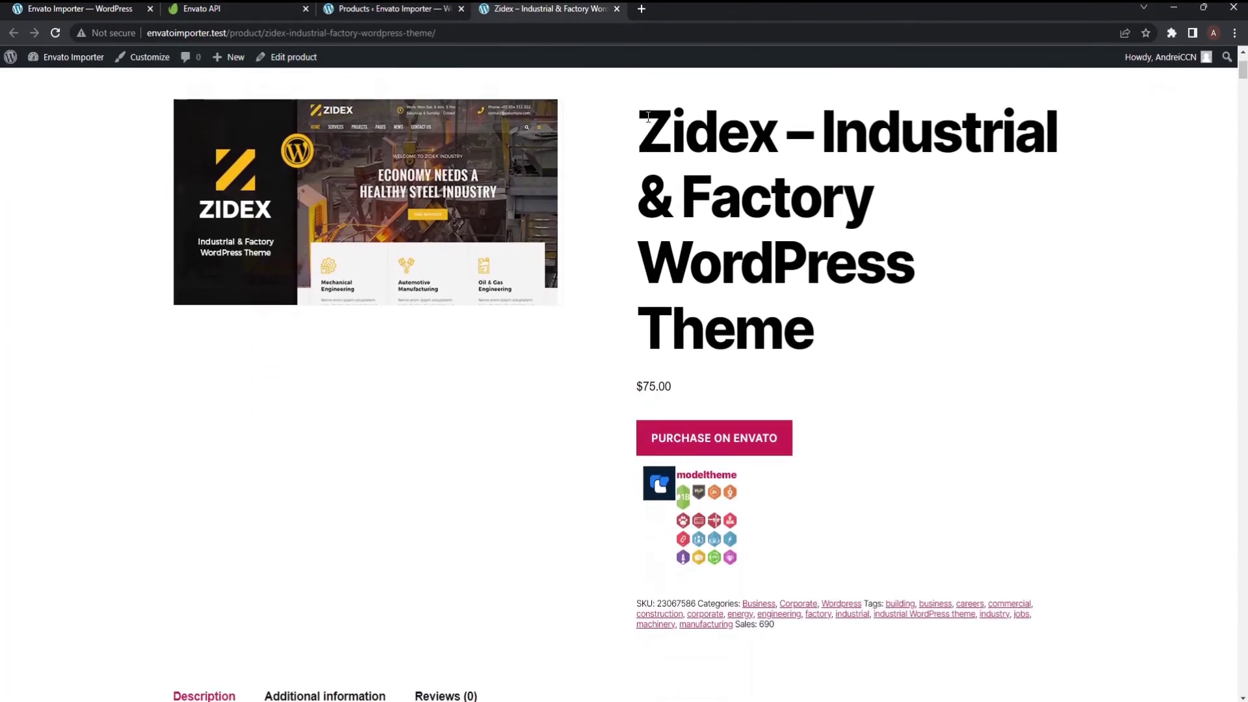
scroll(645, 138, down, 2)
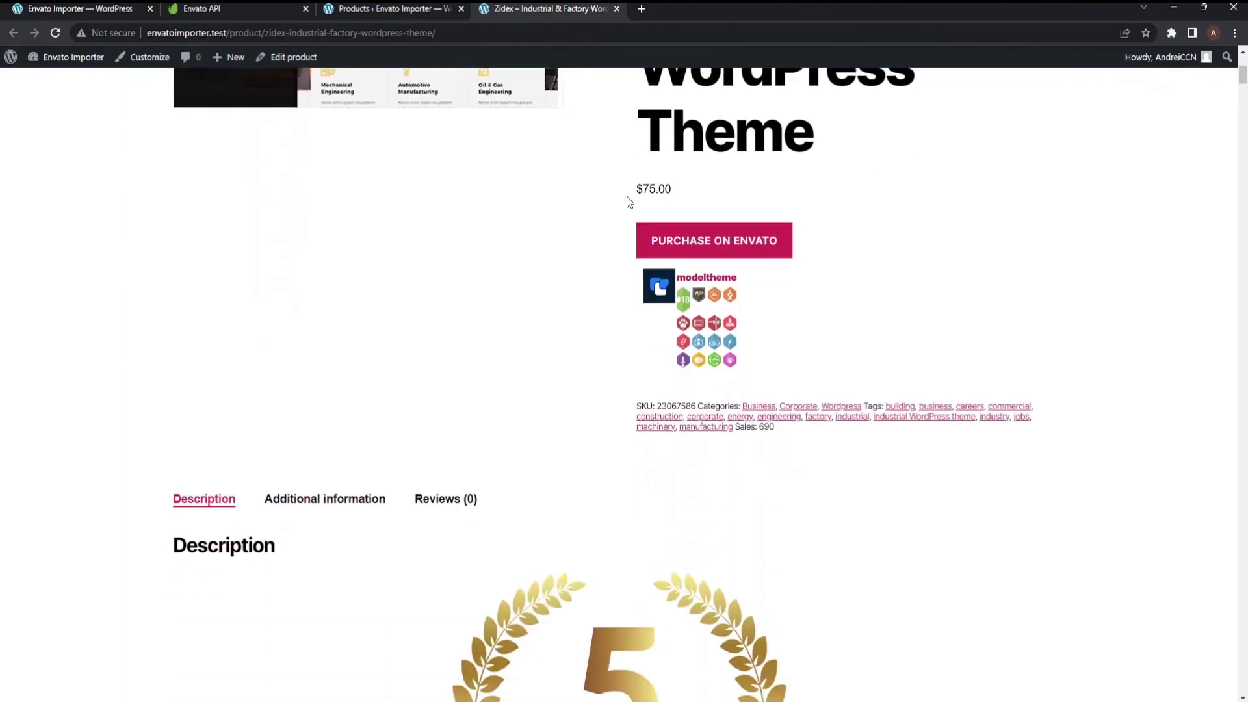
scroll(627, 196, down, 2)
Show the Zidex Additional information table with compatible software, demo URL, framework and layout.
click(305, 357)
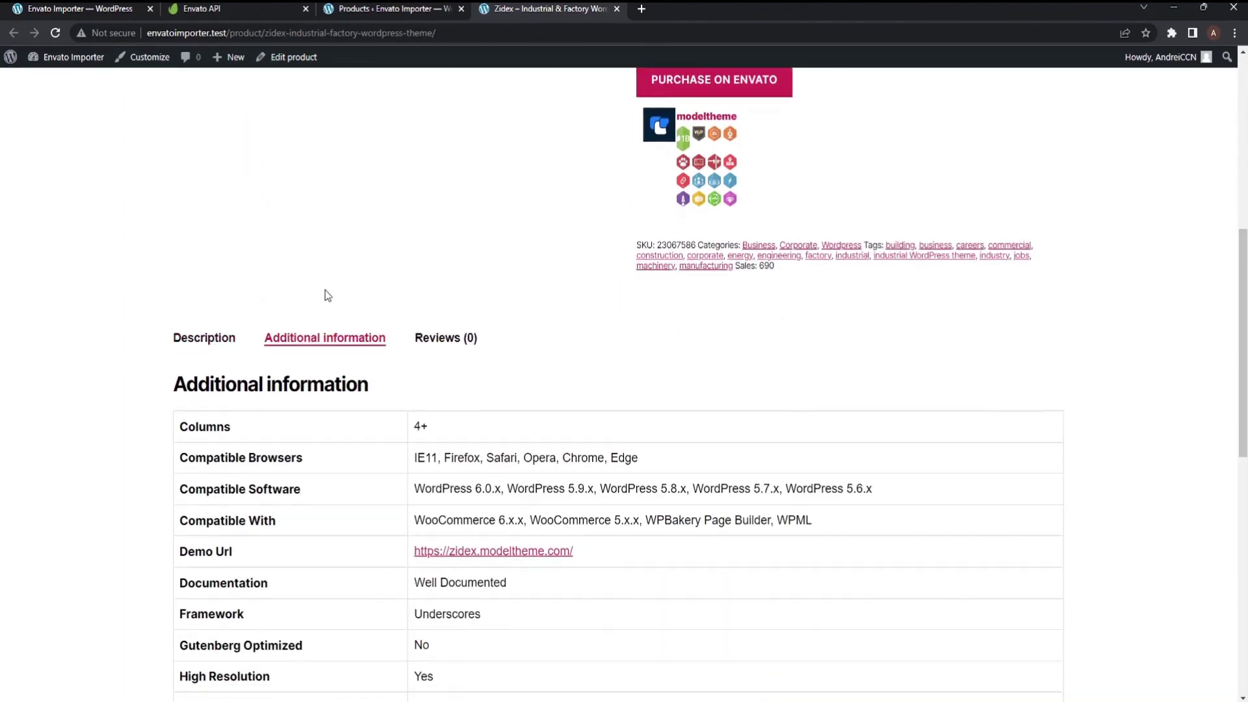
scroll(325, 290, down, 3)
scroll(328, 289, down, 1)
scroll(328, 289, up, 1)
scroll(328, 289, up, 3)
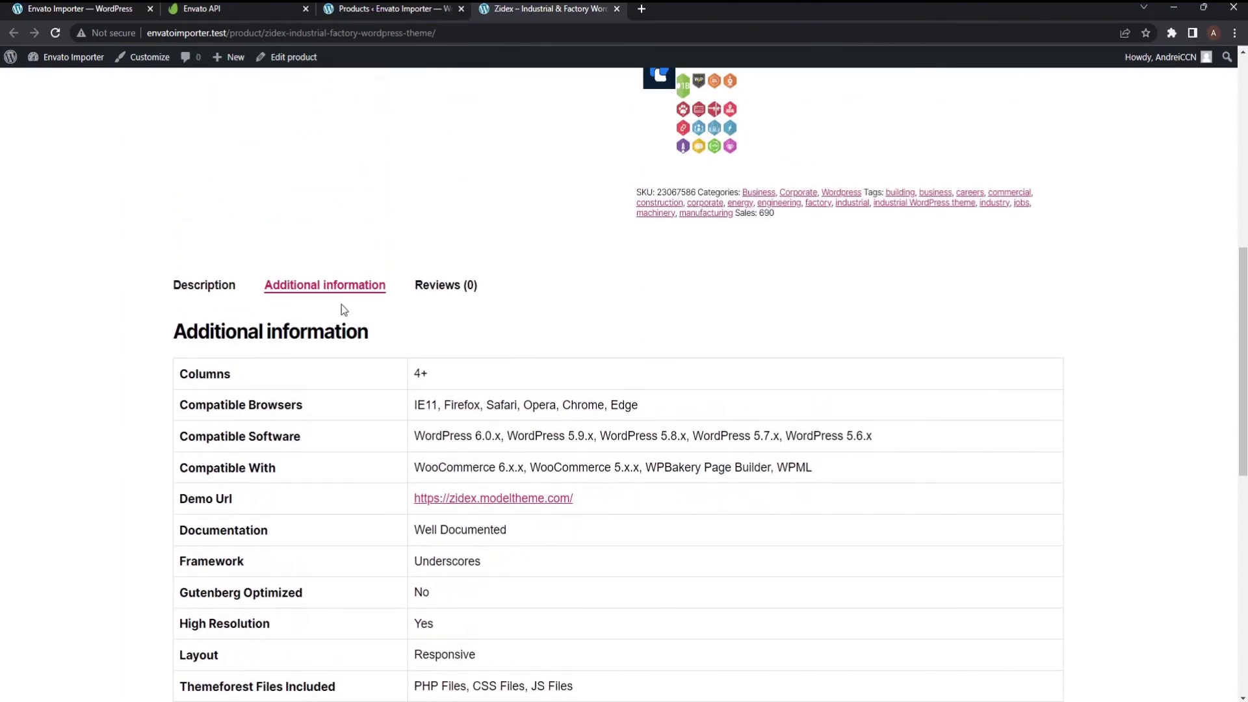
scroll(341, 304, up, 3)
scroll(343, 309, up, 3)
scroll(346, 309, up, 3)
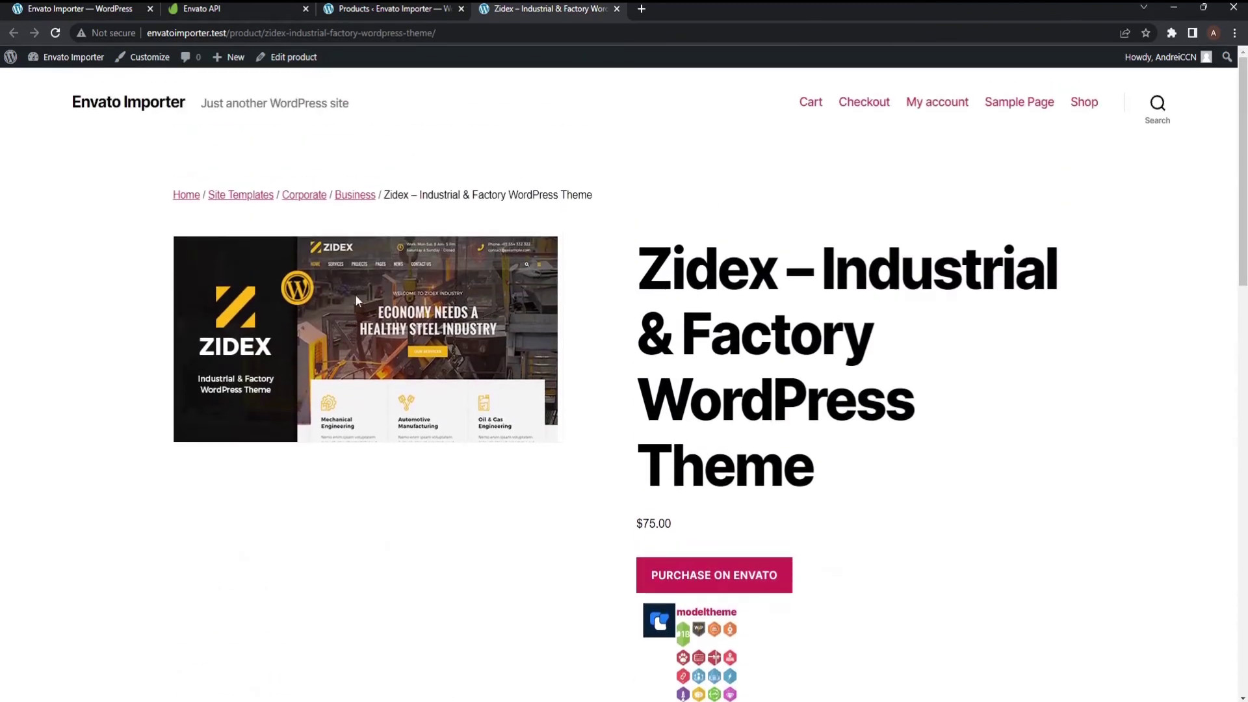